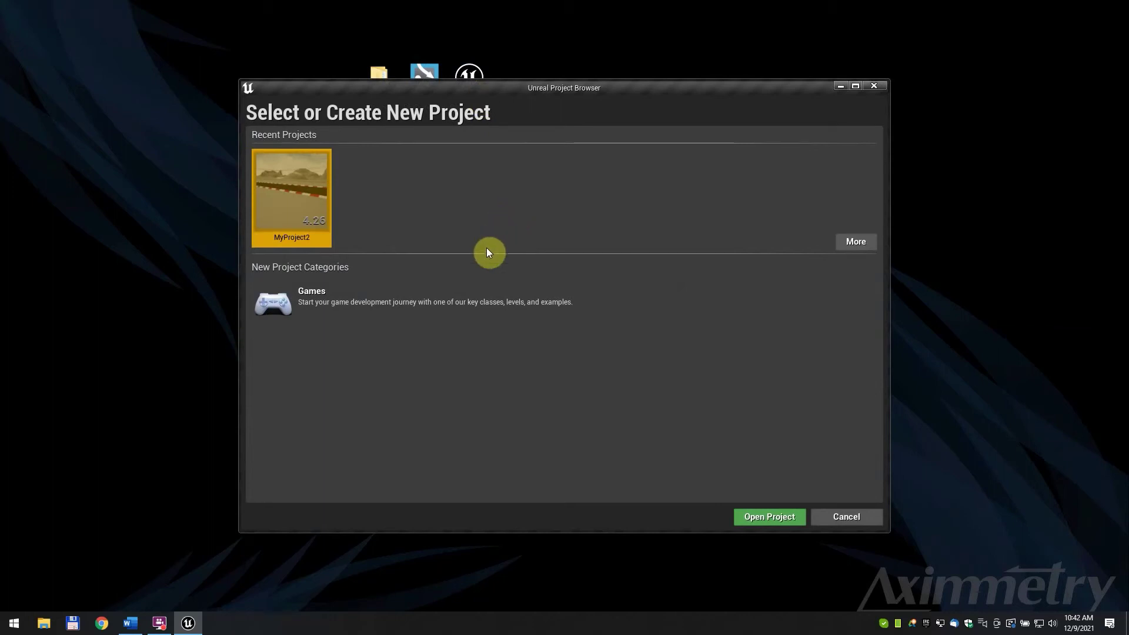
# Create the blank Blueprint game project MyProject: Desktop / Console, Maximum Quality, no starter content
pyautogui.click(470, 299)
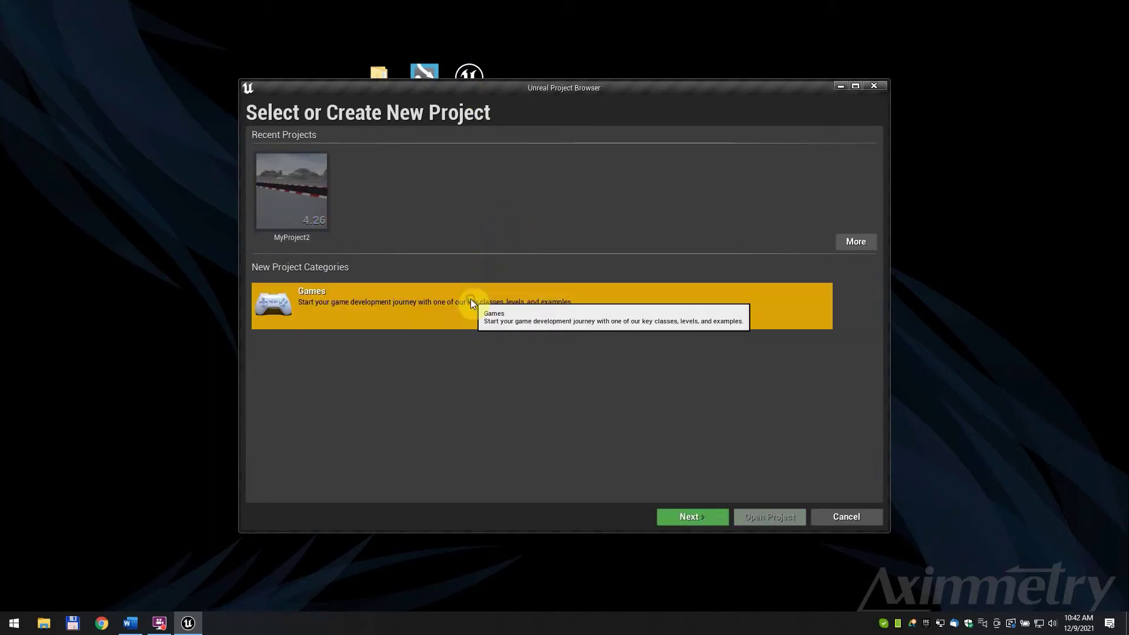
pyautogui.click(679, 513)
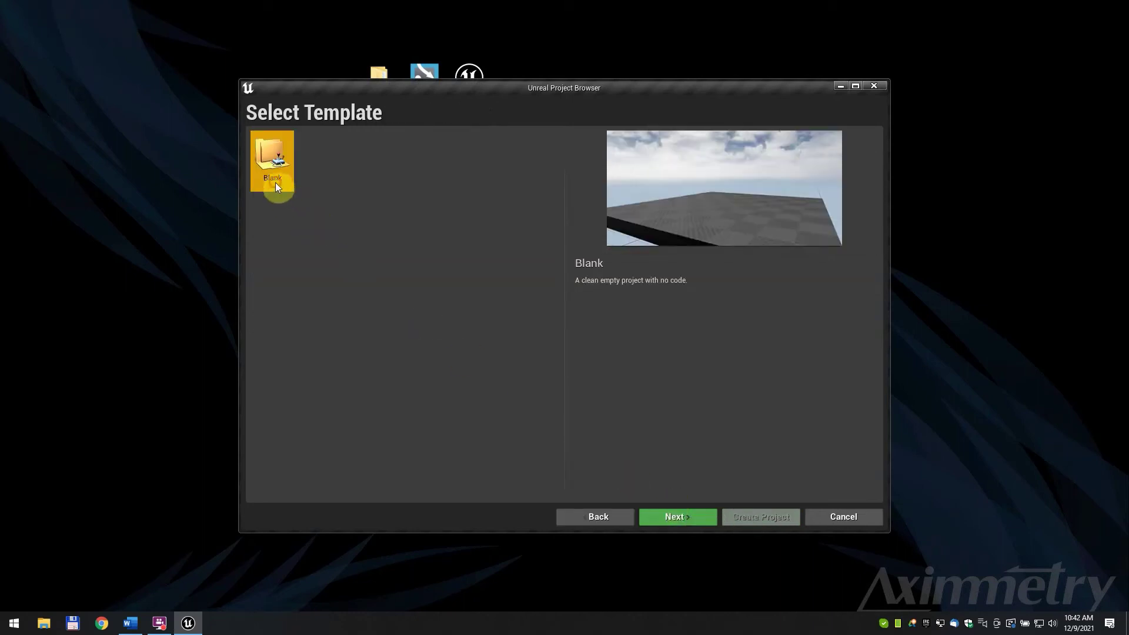
pyautogui.click(671, 513)
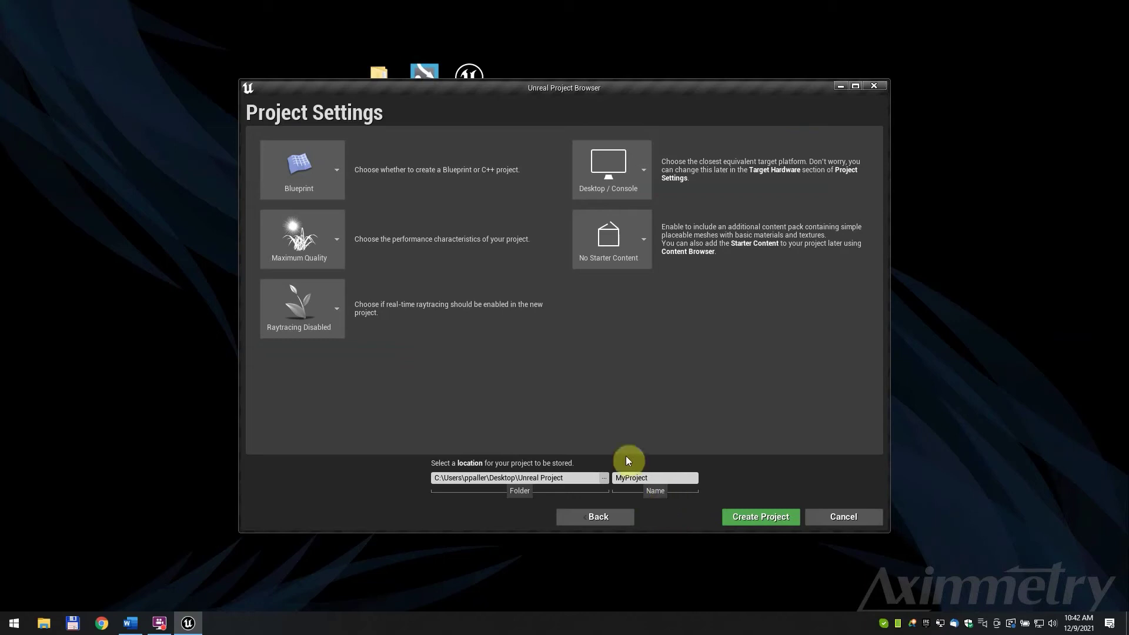
pyautogui.click(324, 178)
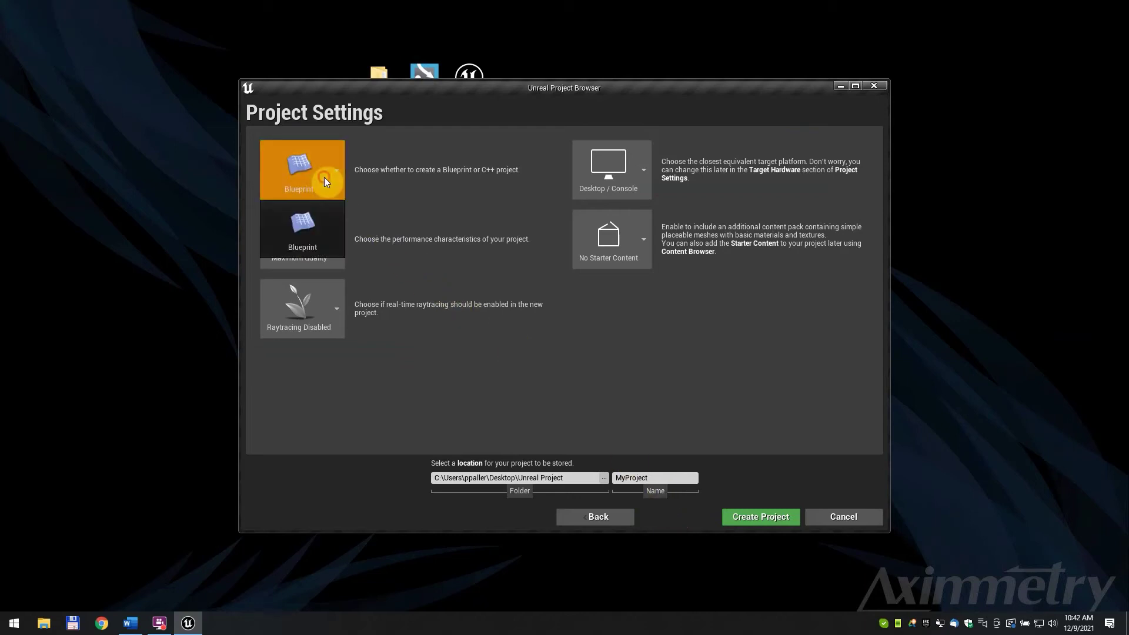
pyautogui.click(323, 213)
pyautogui.click(597, 186)
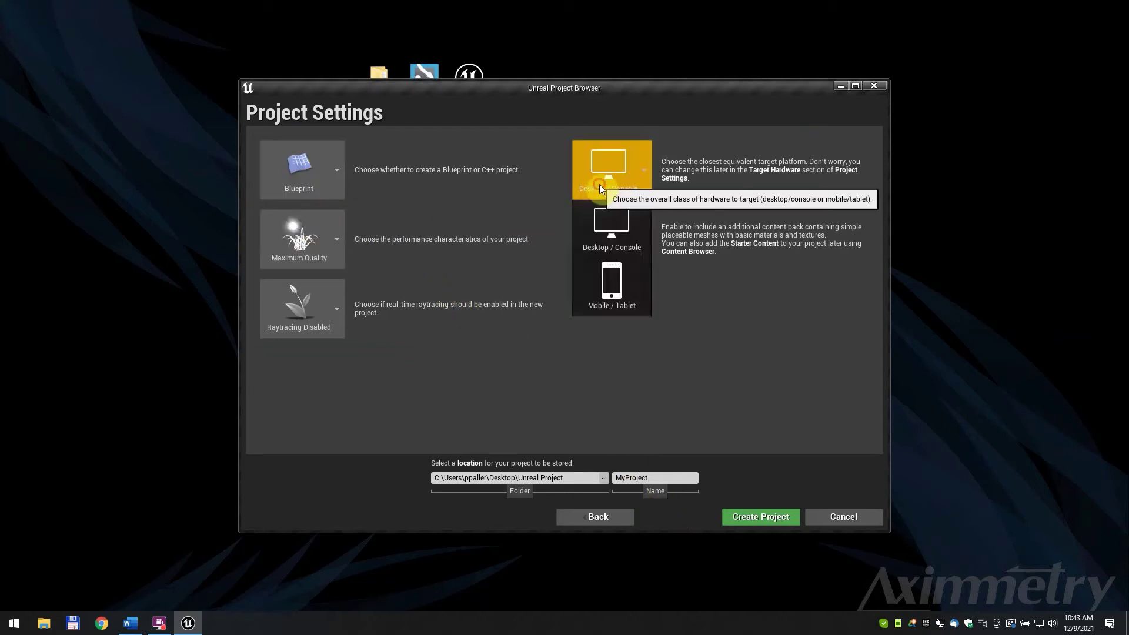
pyautogui.click(613, 226)
pyautogui.click(613, 229)
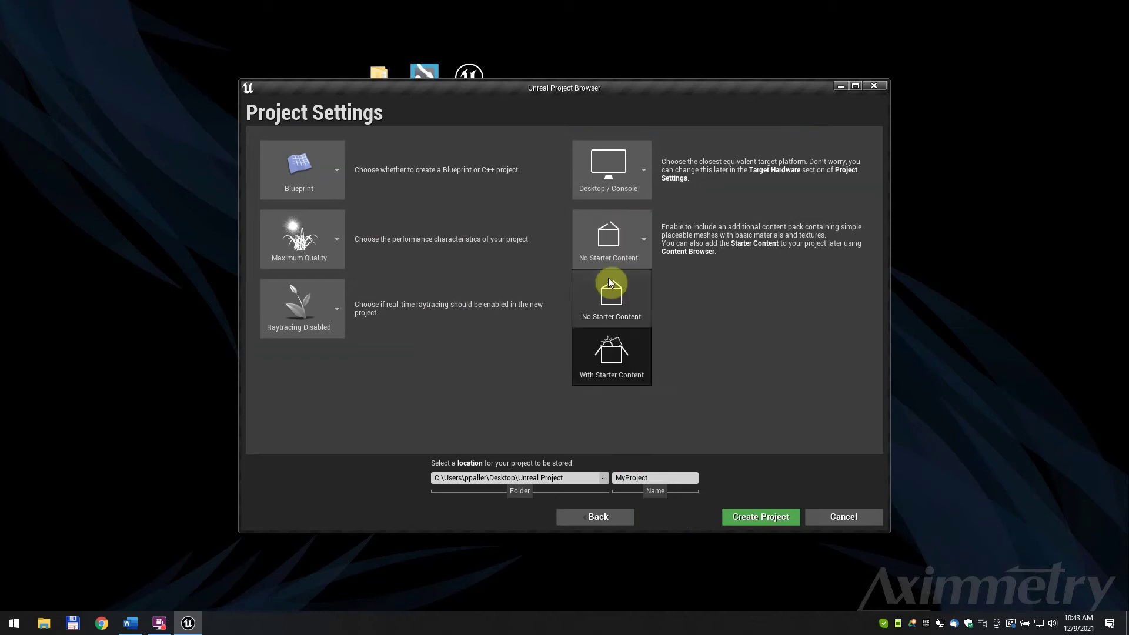
pyautogui.click(609, 294)
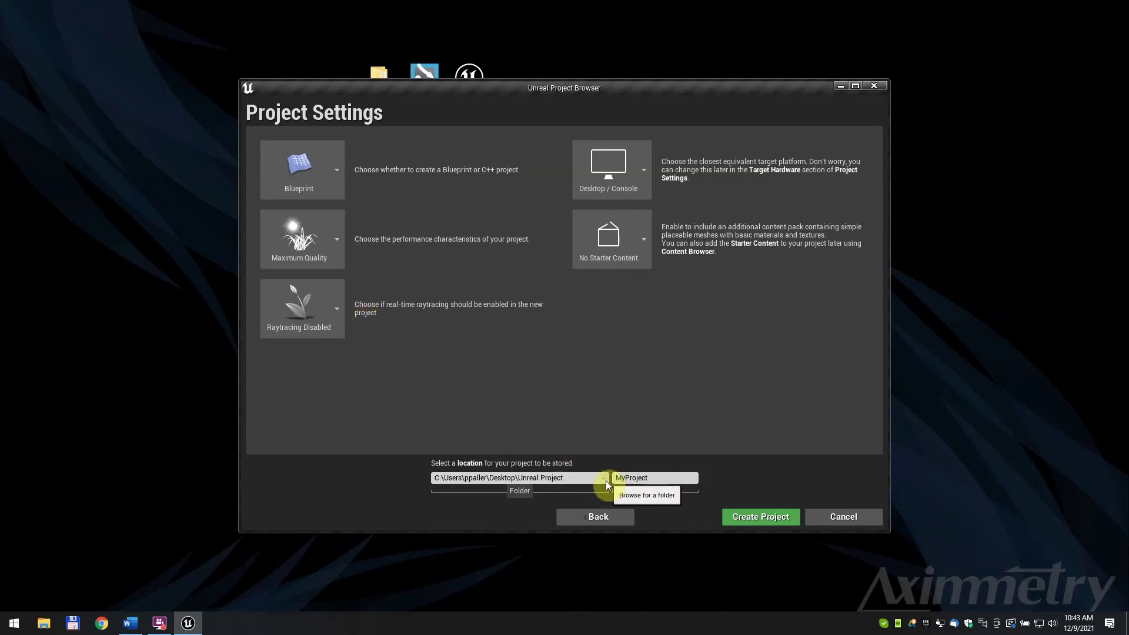
pyautogui.click(653, 480)
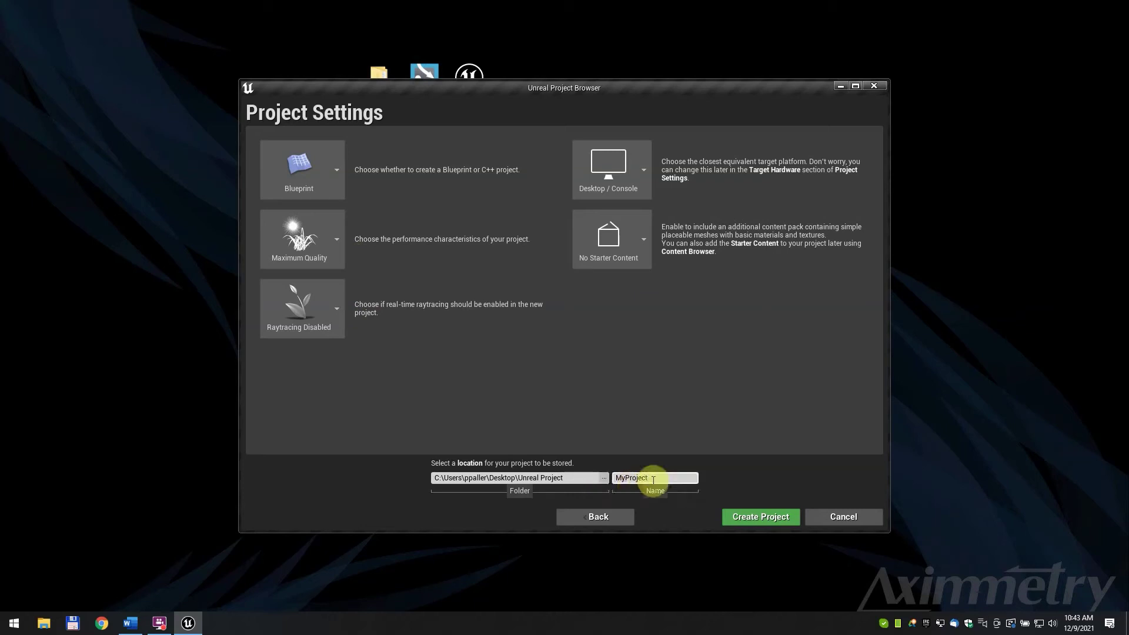
pyautogui.click(744, 517)
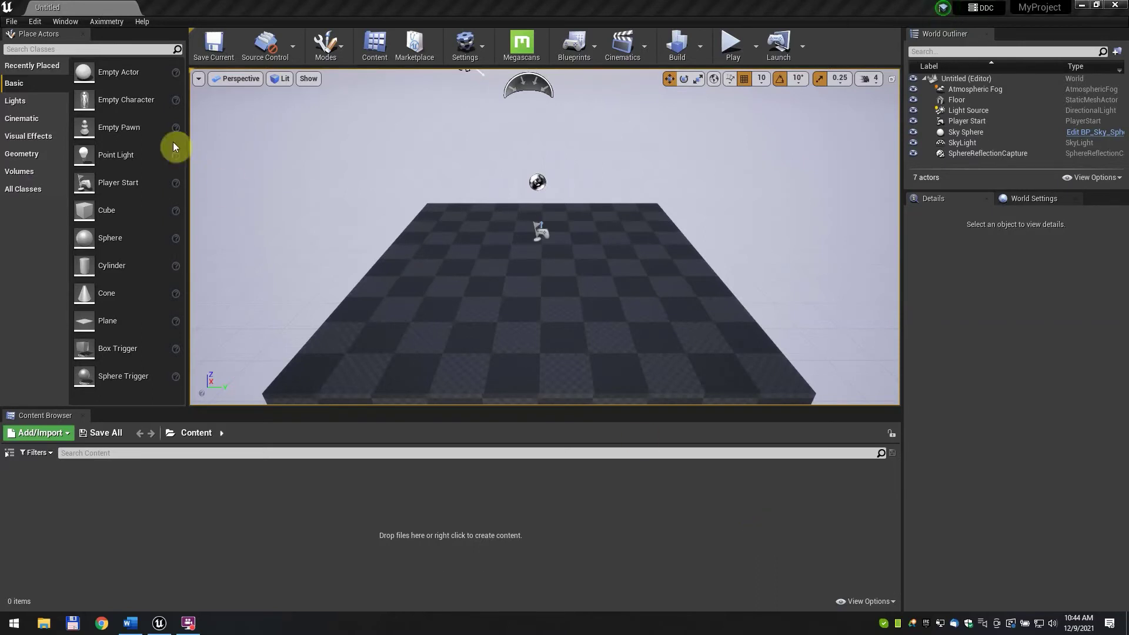
# Add an Aximmetry Virtual camera (1-3 billboards) to the level
pyautogui.click(116, 21)
pyautogui.moveTo(128, 49)
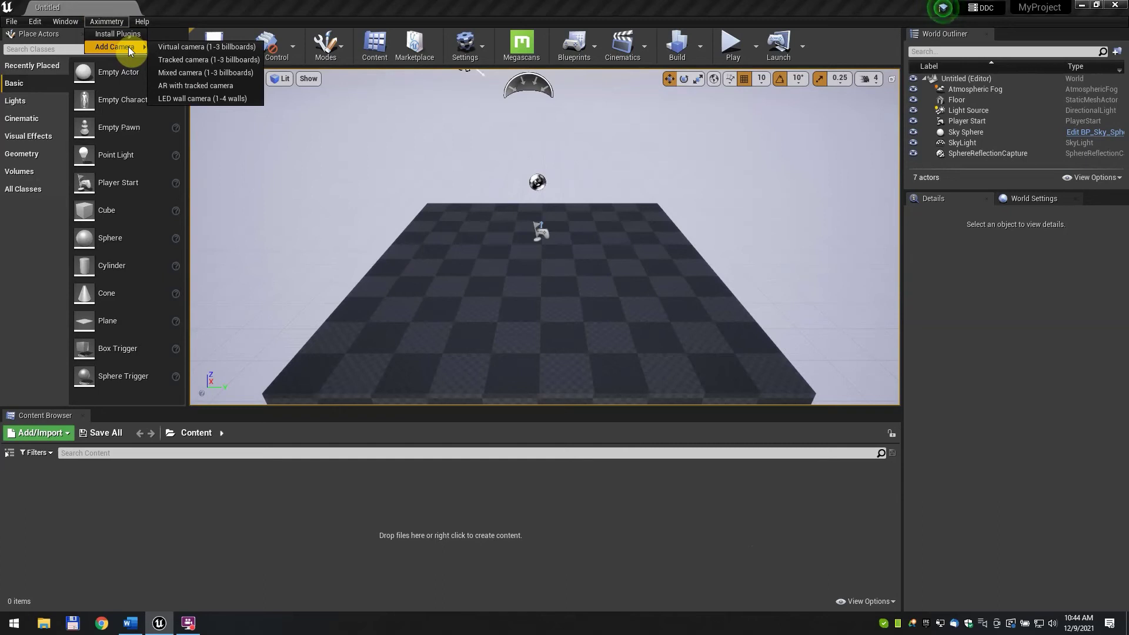
pyautogui.click(176, 46)
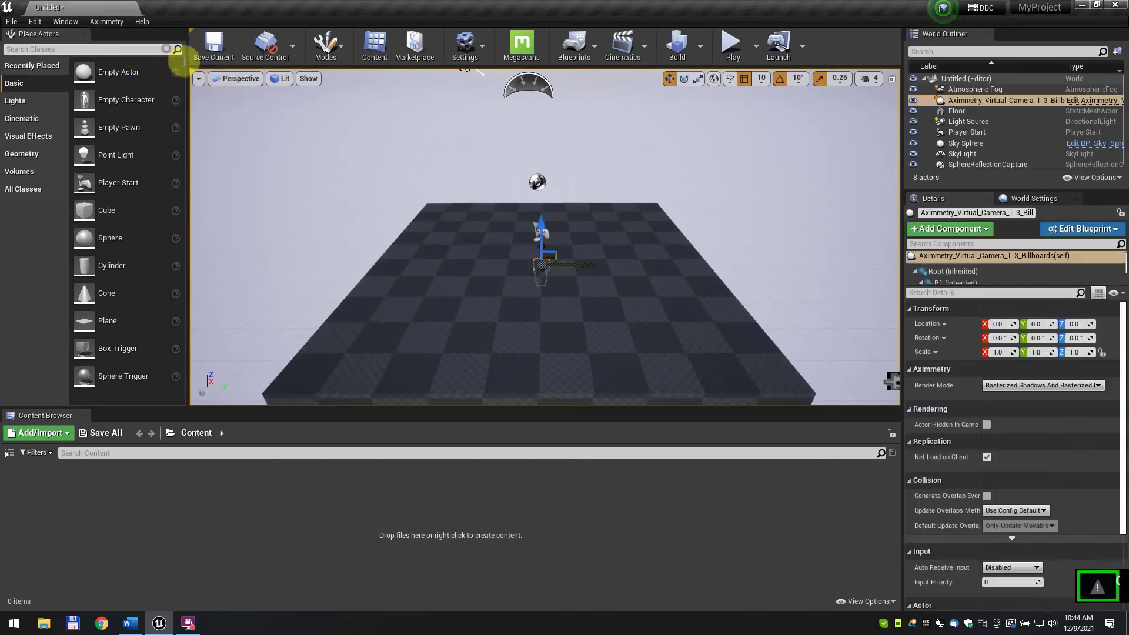
pyautogui.scroll(5, 563, 227)
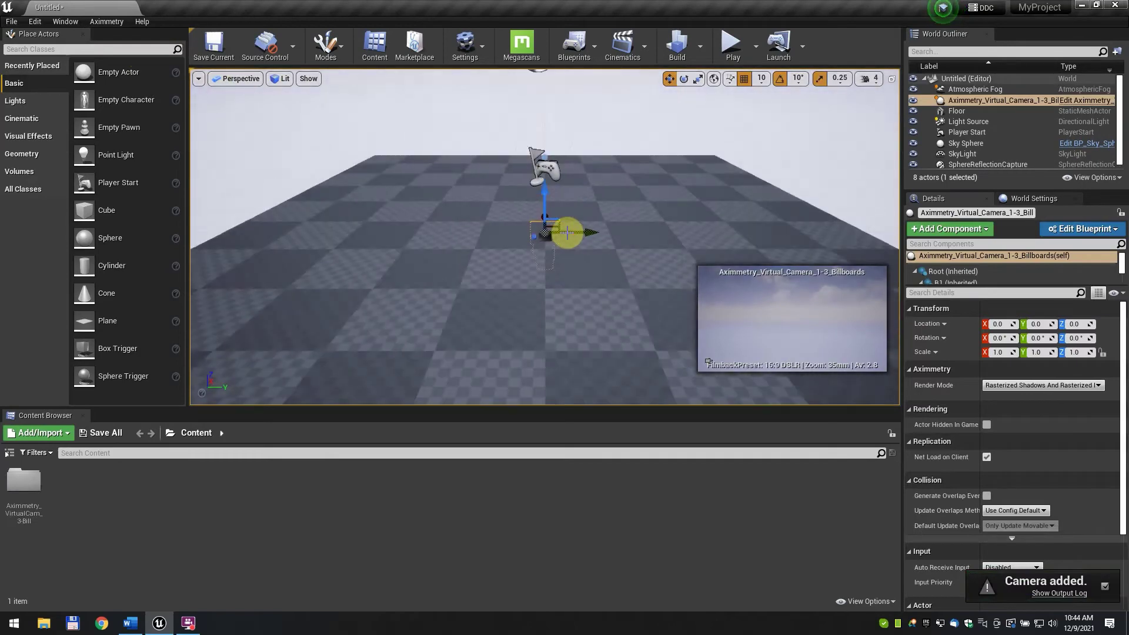
# Lower the Player Start along Z to about -217
pyautogui.scroll(-3, 567, 233)
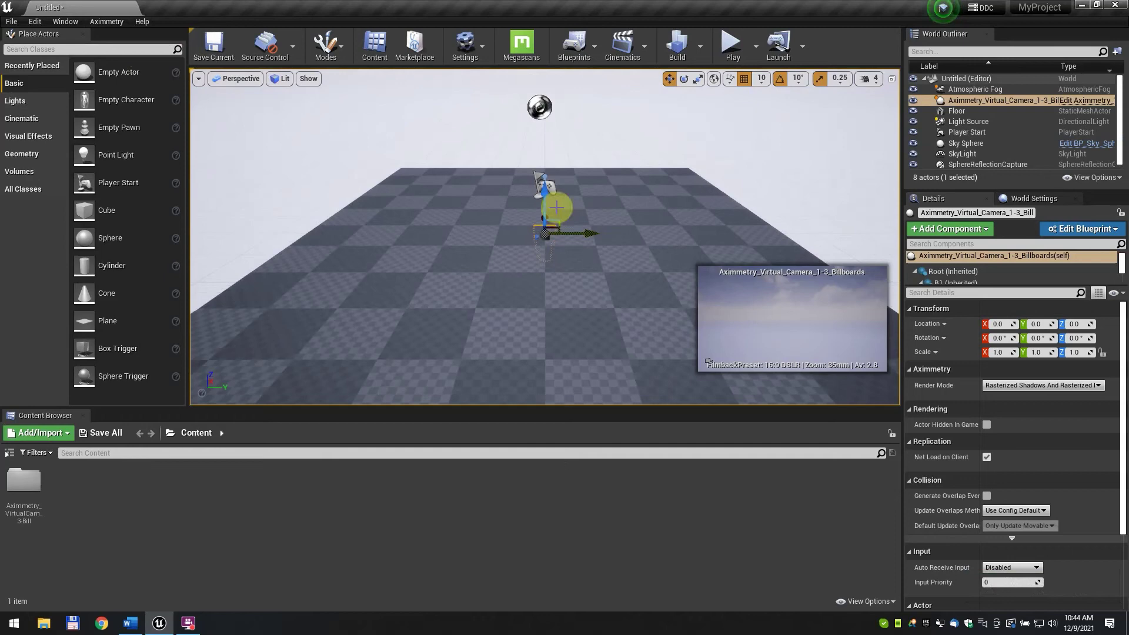
pyautogui.click(549, 187)
pyautogui.moveTo(542, 155); pyautogui.dragTo(581, 279)
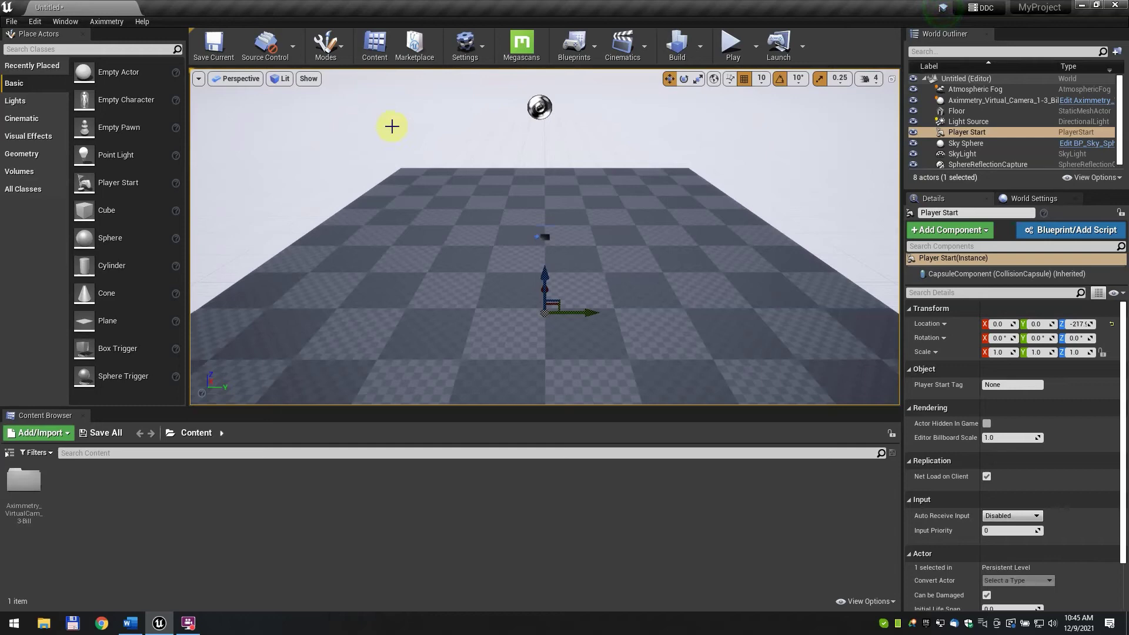
# Save all, storing the level under the name Untitled
pyautogui.click(11, 21)
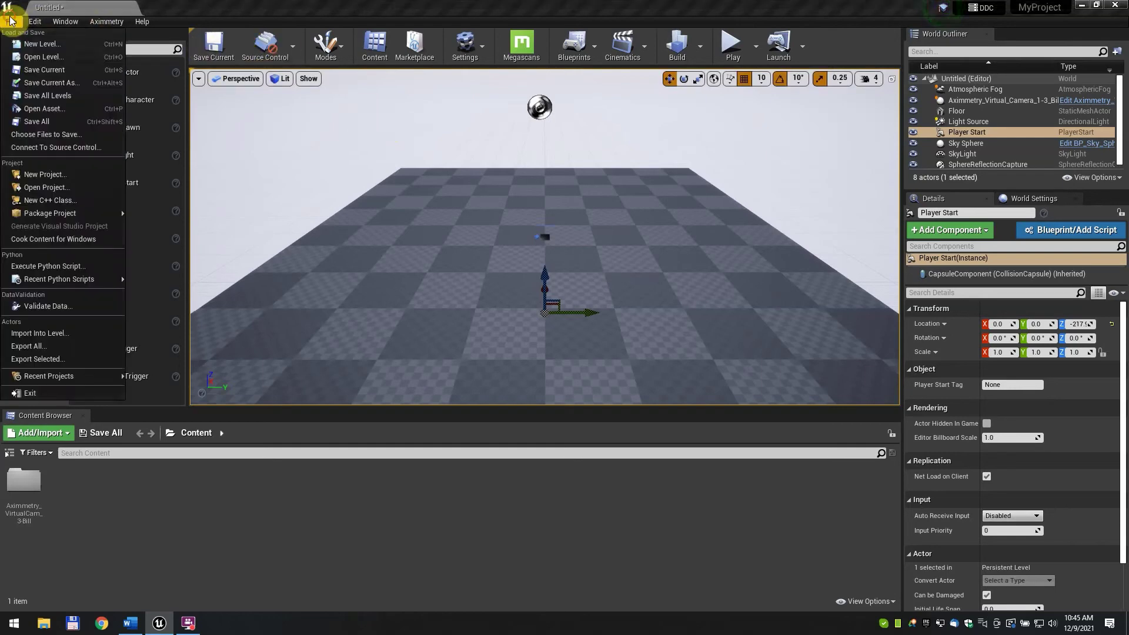
pyautogui.click(47, 121)
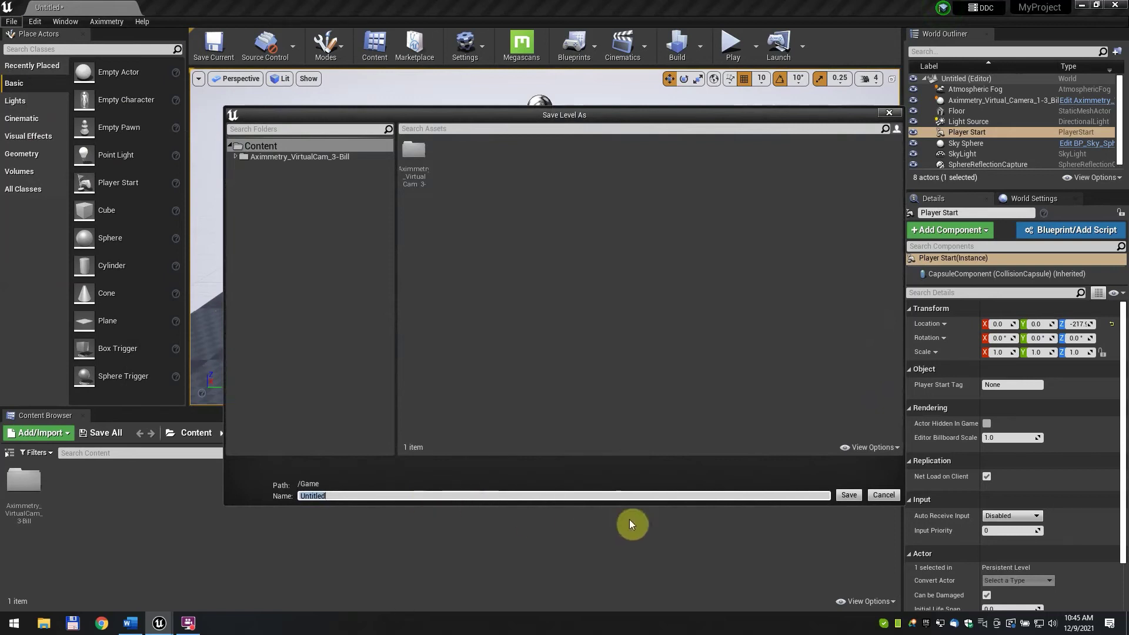
pyautogui.click(861, 498)
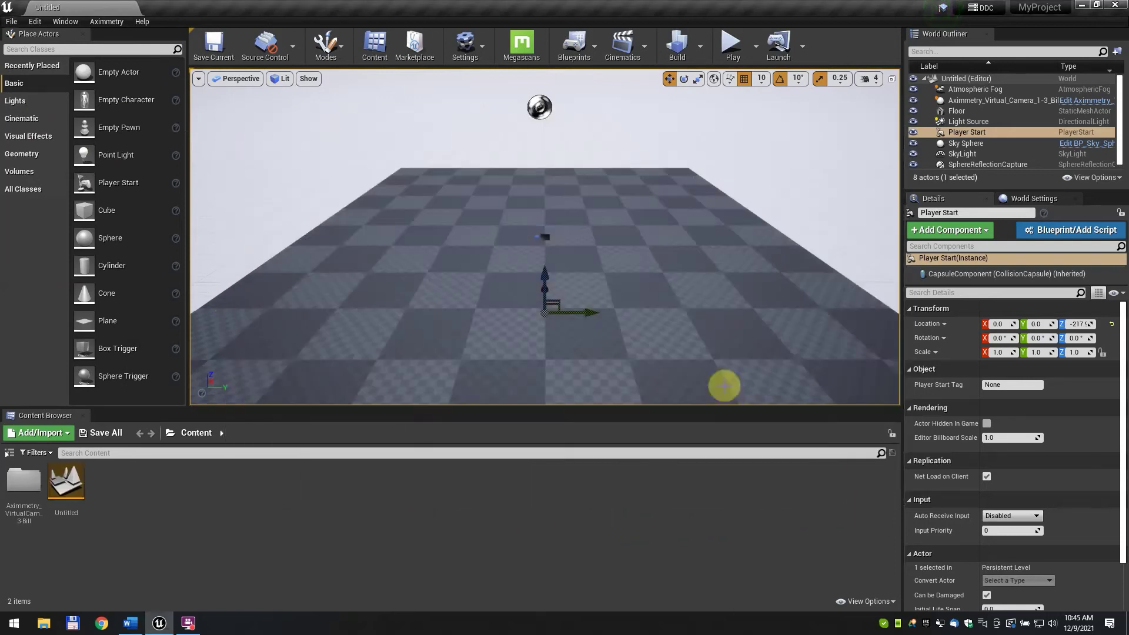
# In Project Settings, set Custom Depth-Stencil Pass to Enabled with Stencil
pyautogui.click(33, 22)
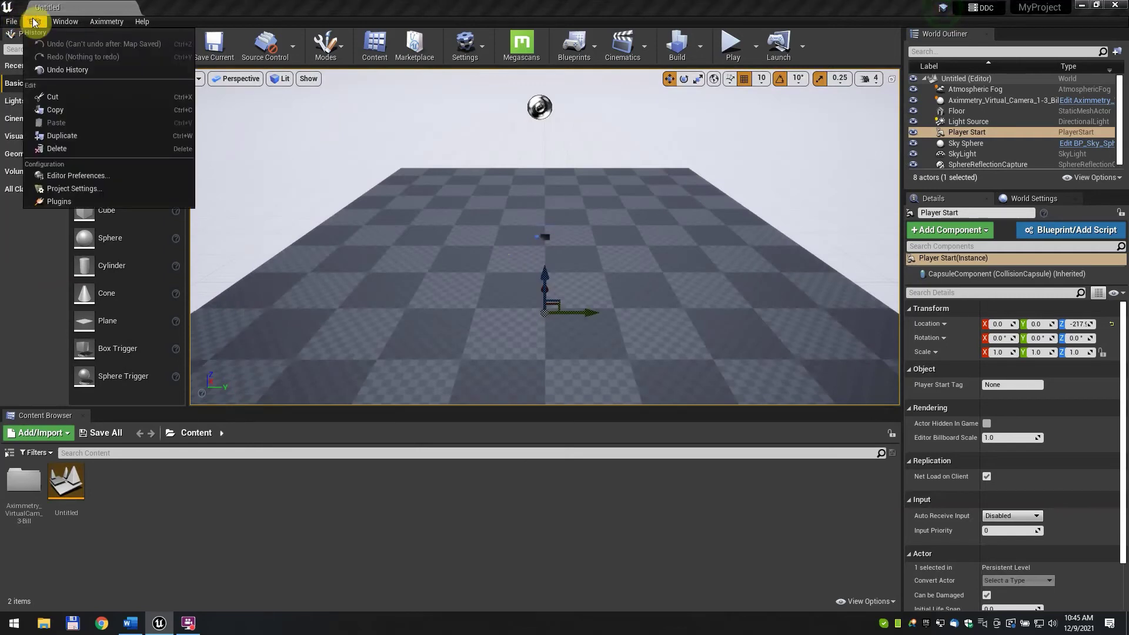
pyautogui.click(109, 187)
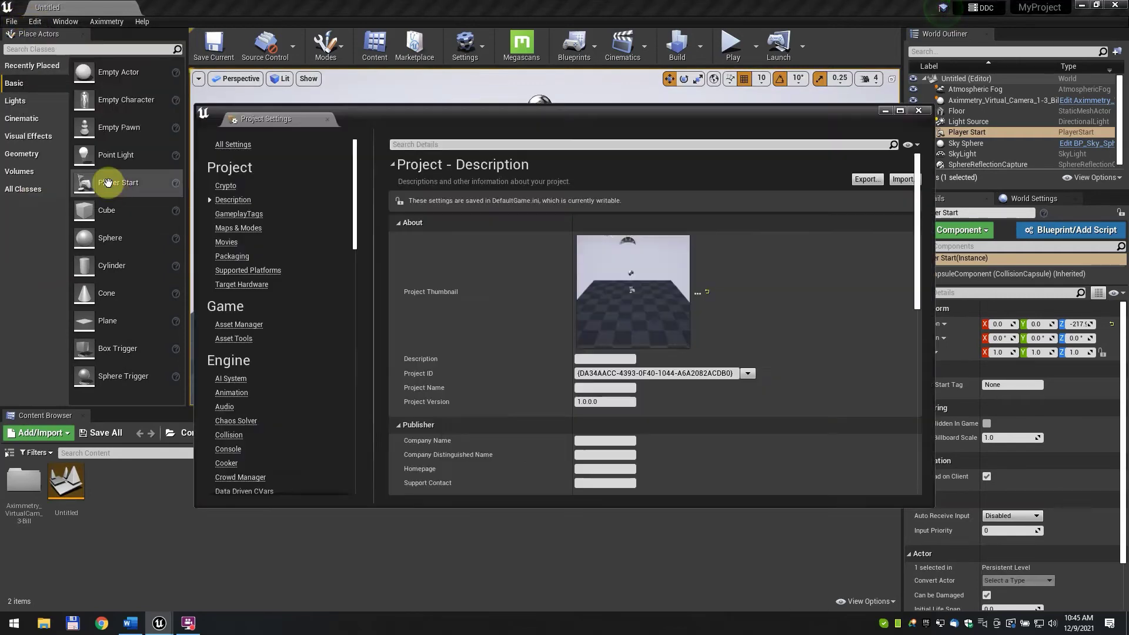
pyautogui.click(433, 144)
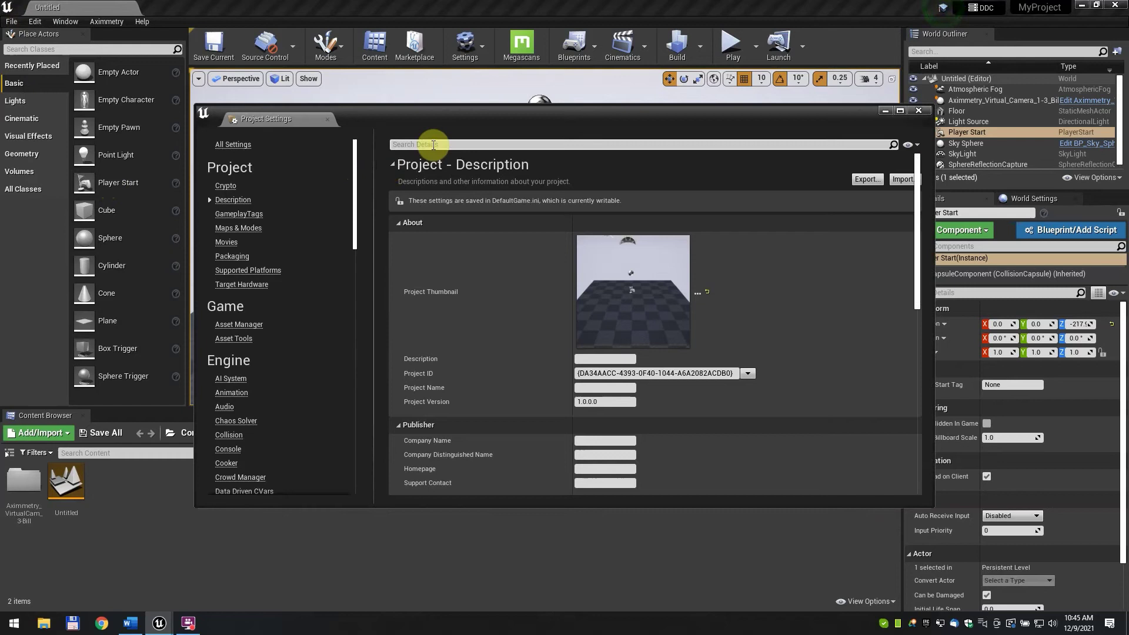
pyautogui.write('custom depth')
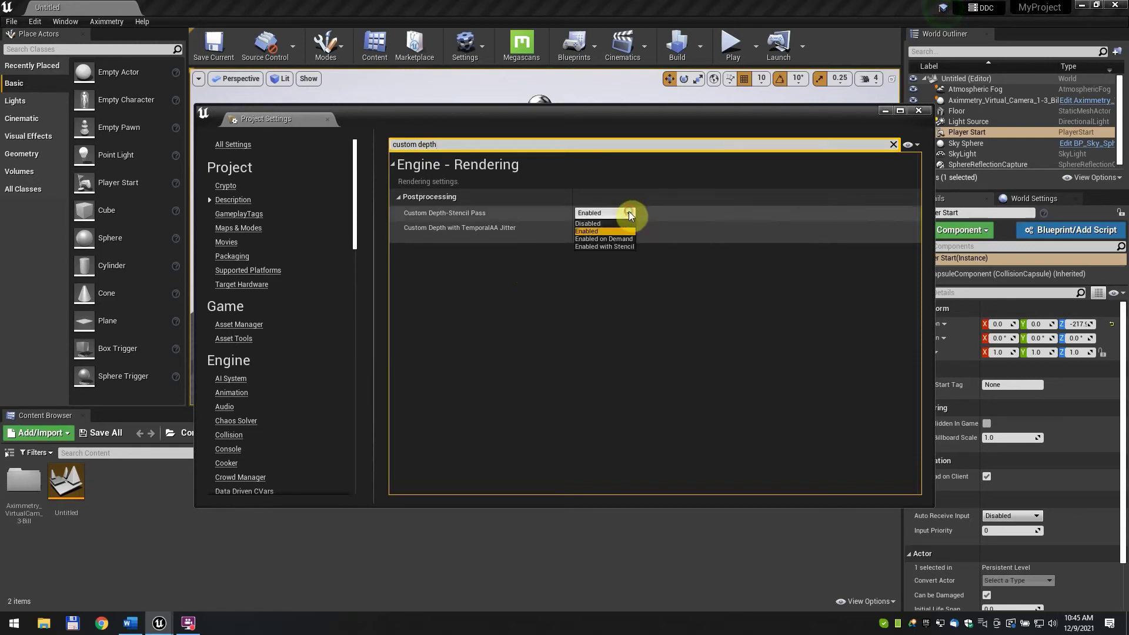
pyautogui.click(629, 213)
pyautogui.click(629, 245)
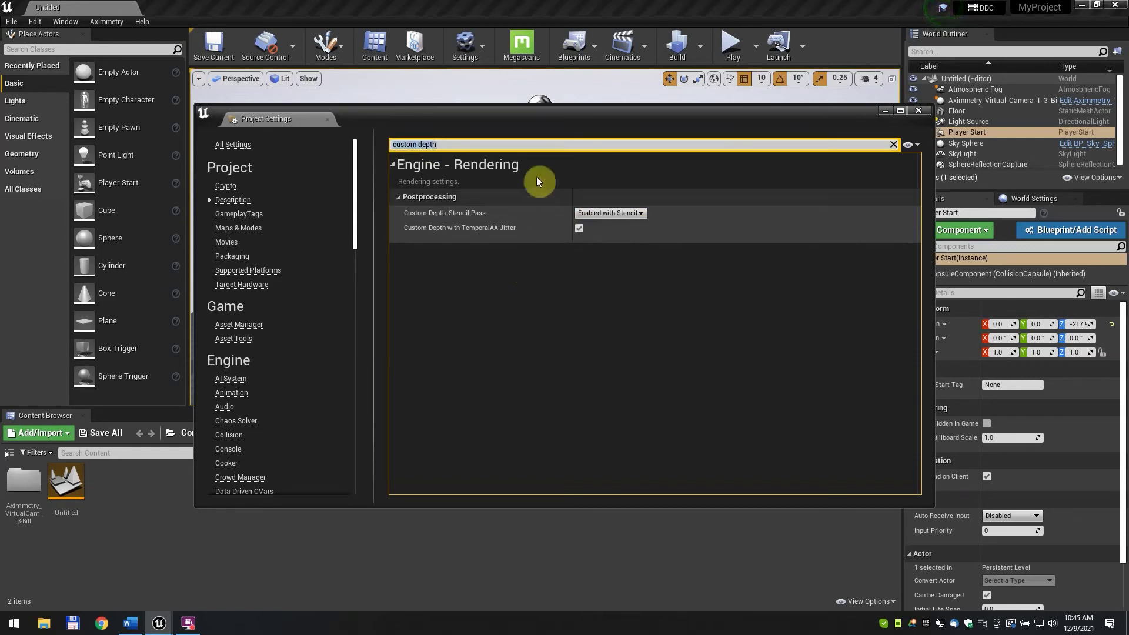
# Make Untitled the Editor Startup and Game Default Map, and enable global clip plane for Planar Reflections
pyautogui.click(510, 144)
pyautogui.press('BackSpace')
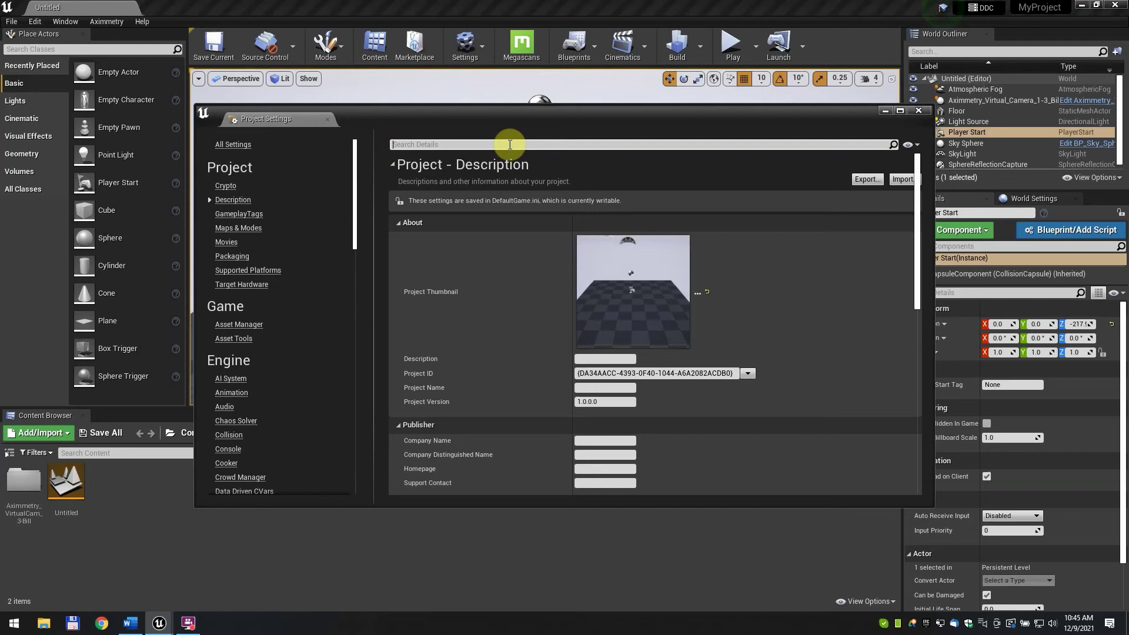
pyautogui.write('Map')
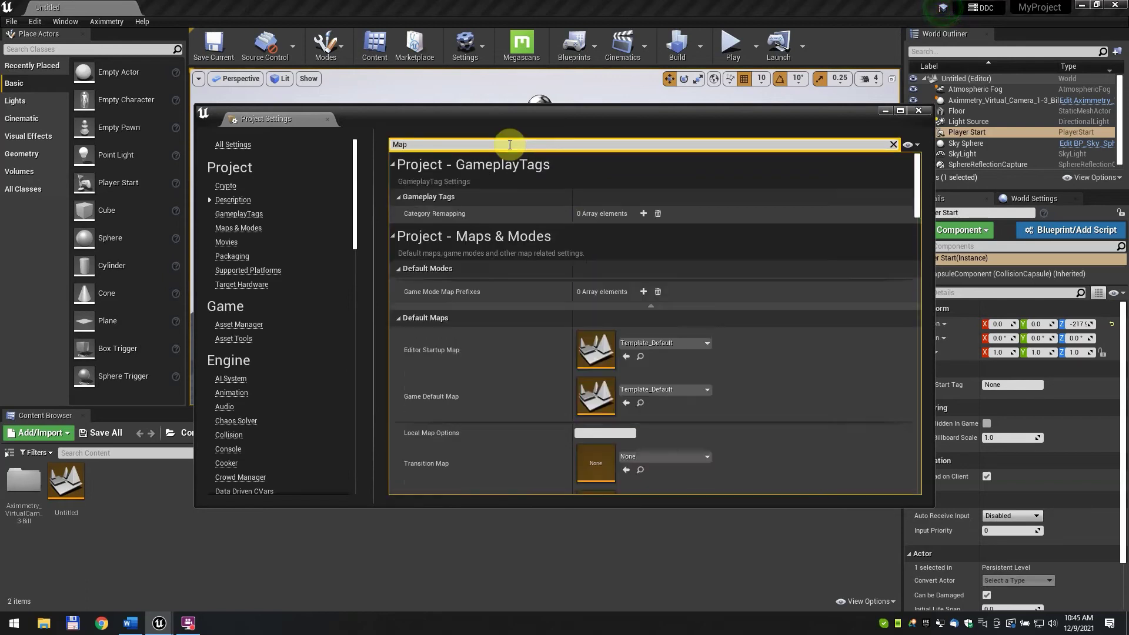
pyautogui.click(644, 343)
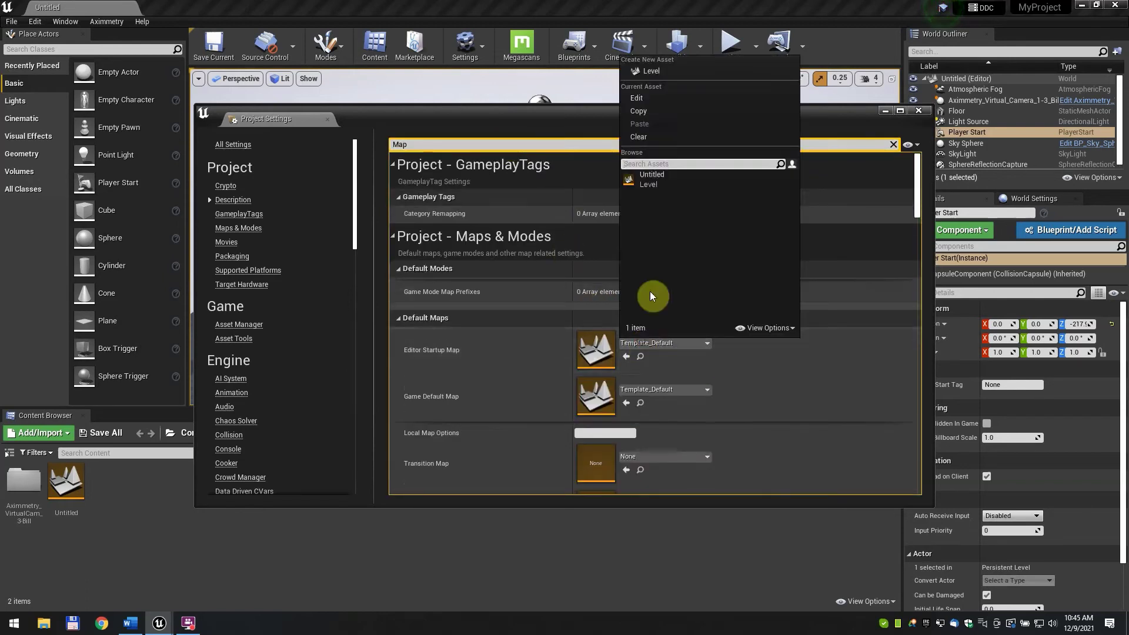
pyautogui.click(657, 185)
pyautogui.click(684, 388)
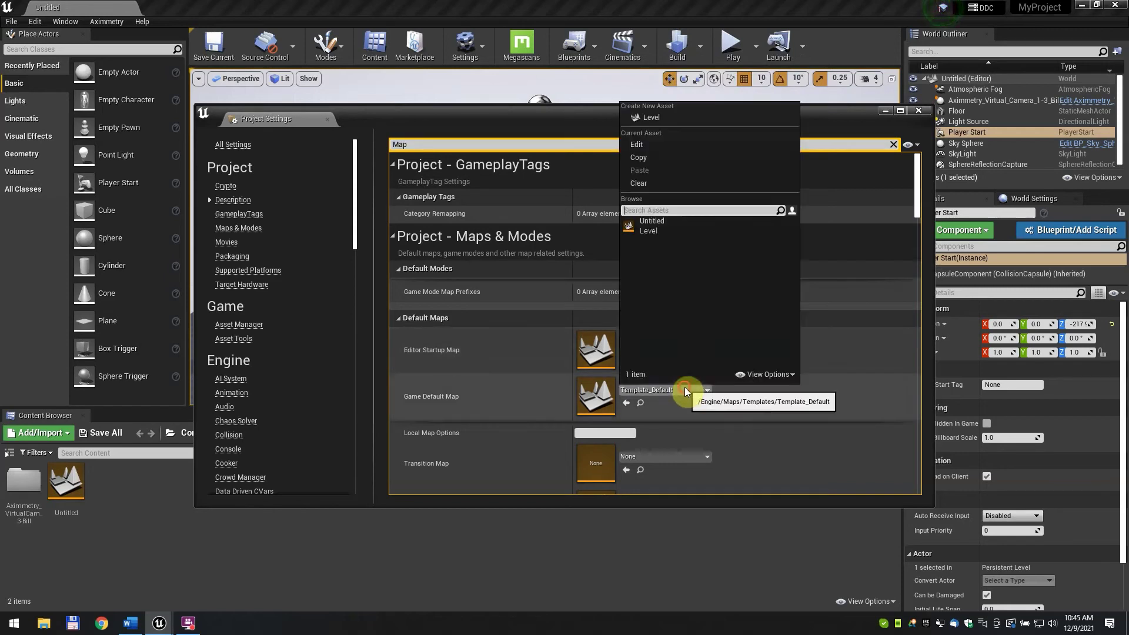
pyautogui.click(658, 231)
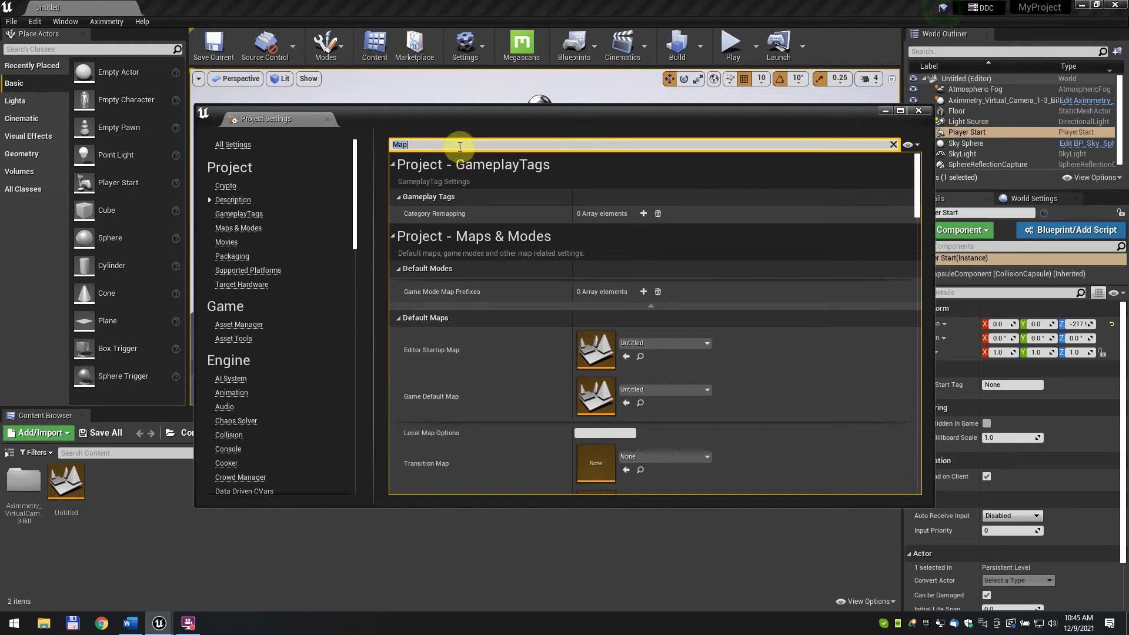
pyautogui.write('Planar')
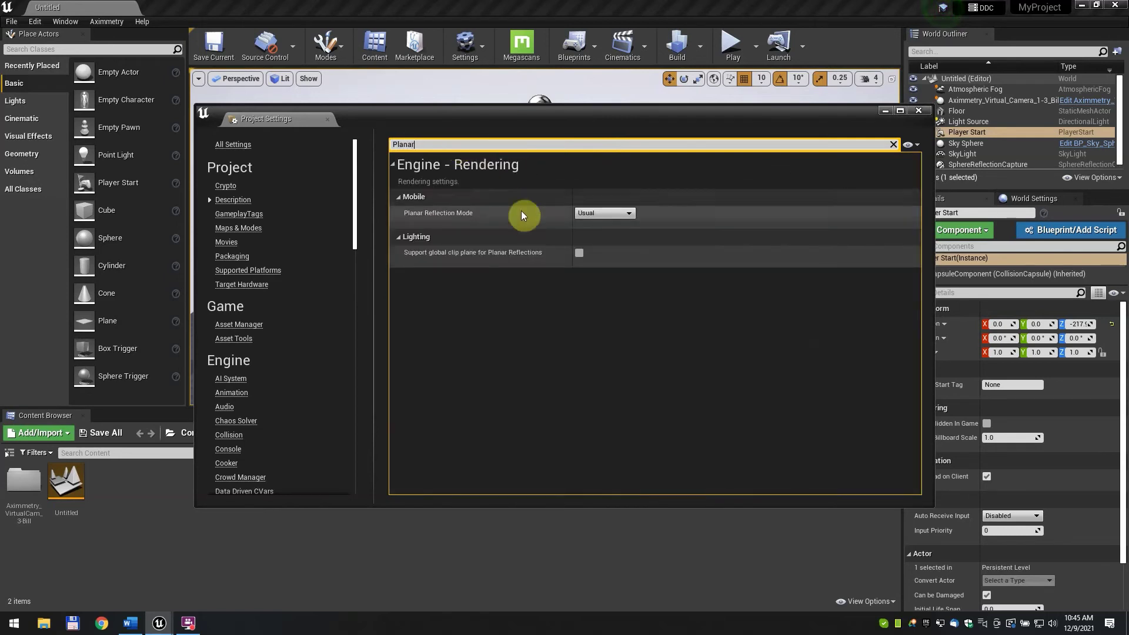
pyautogui.click(578, 254)
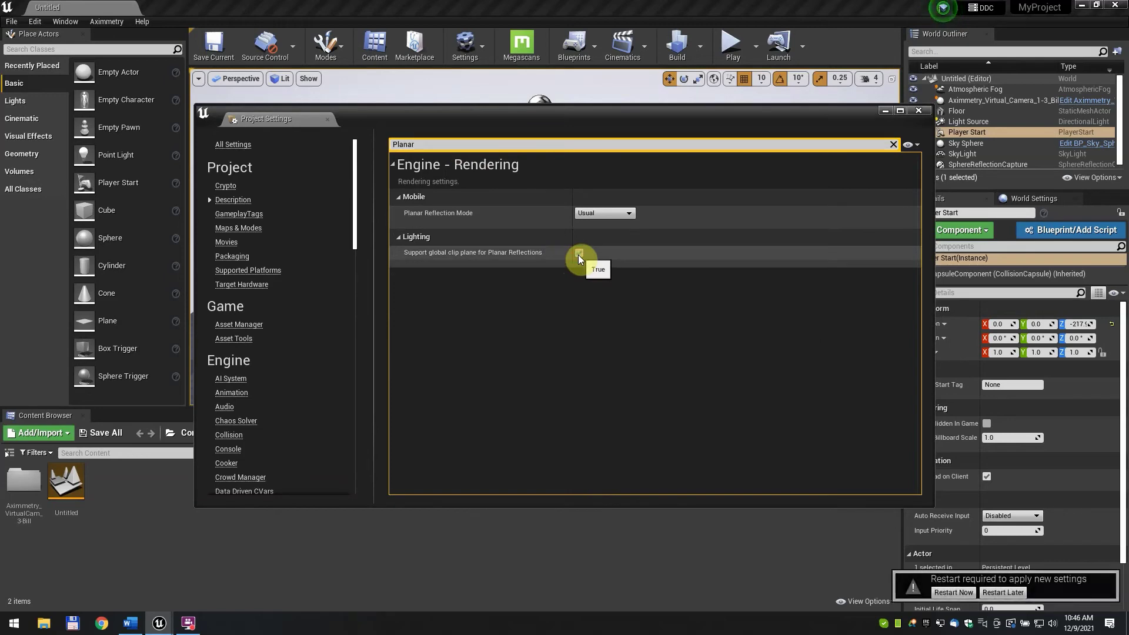
# Build the level, restart the editor with the new settings, and cook content for Windows
pyautogui.click(918, 111)
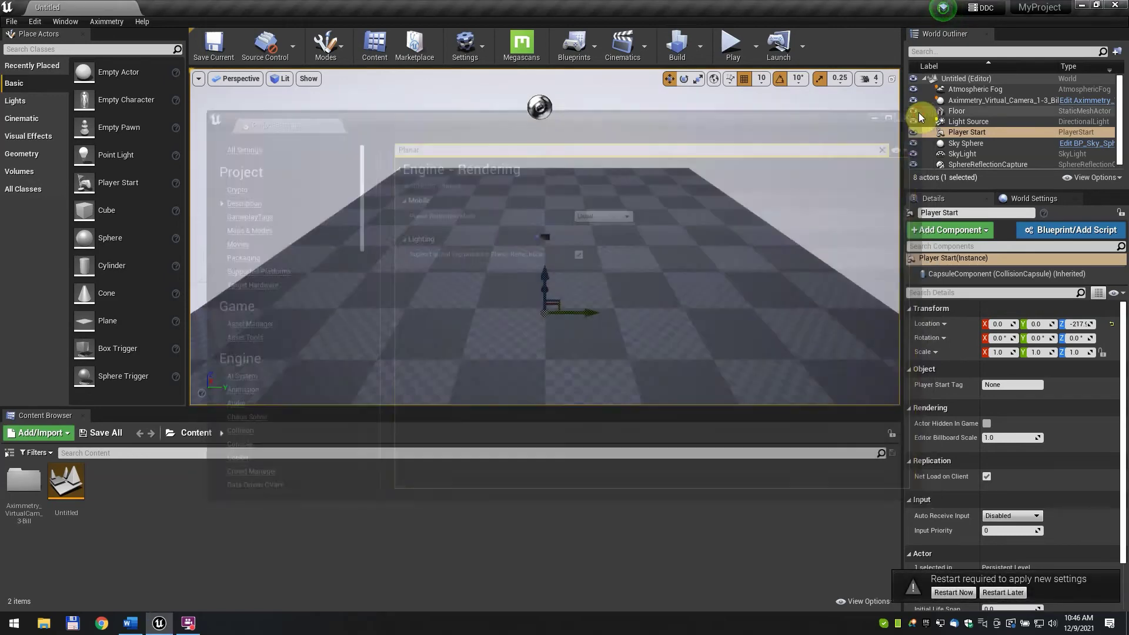
pyautogui.click(4, 22)
pyautogui.click(48, 126)
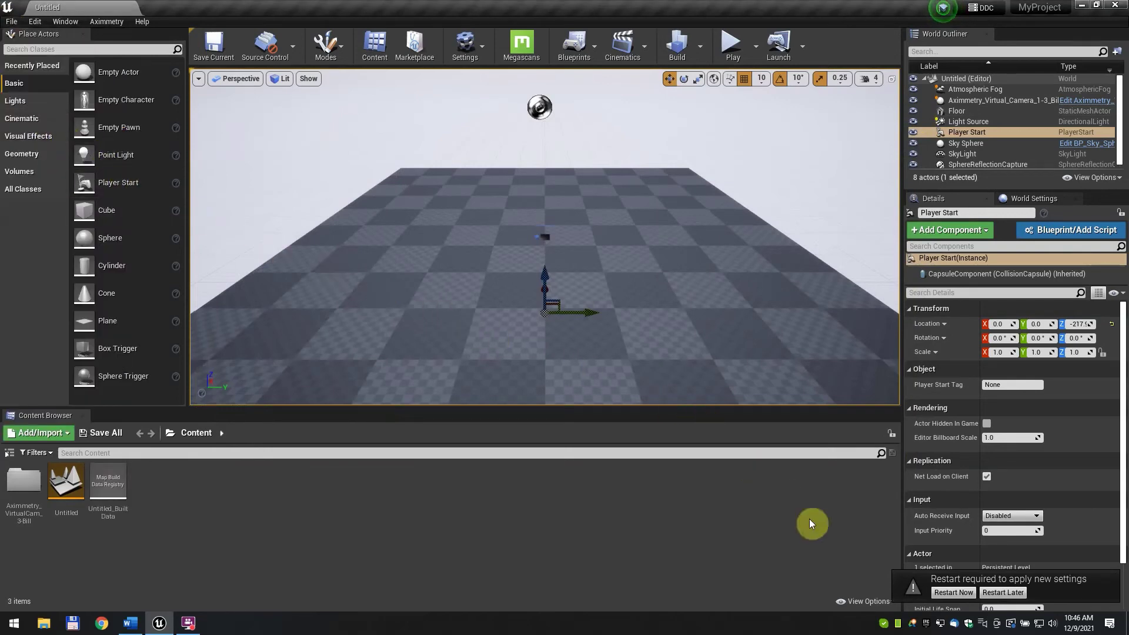
pyautogui.click(948, 592)
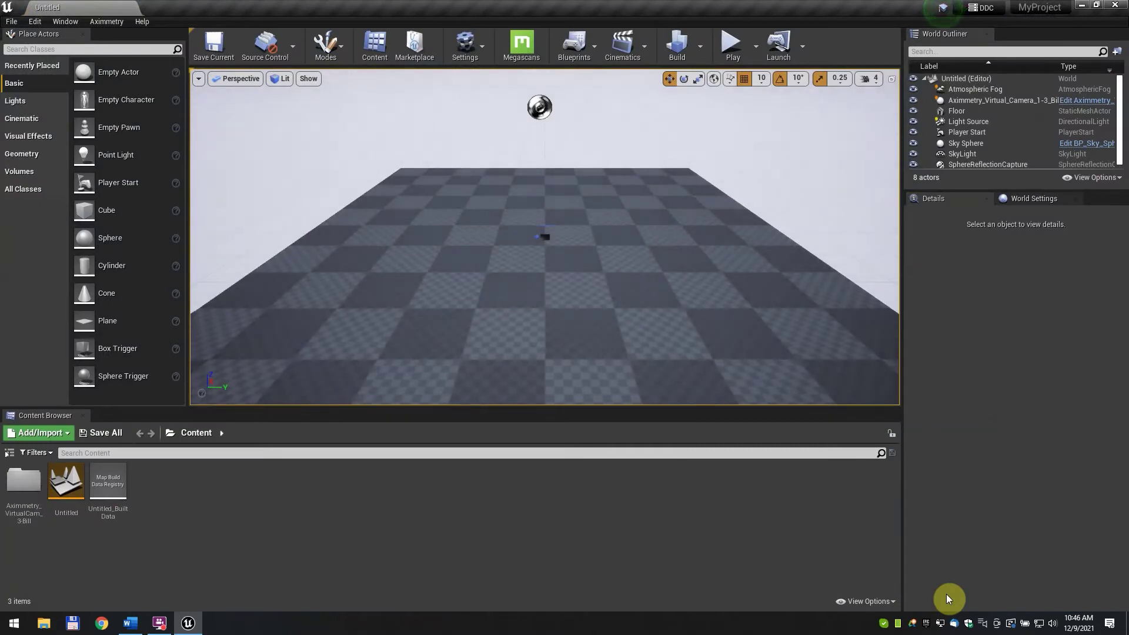
pyautogui.click(11, 22)
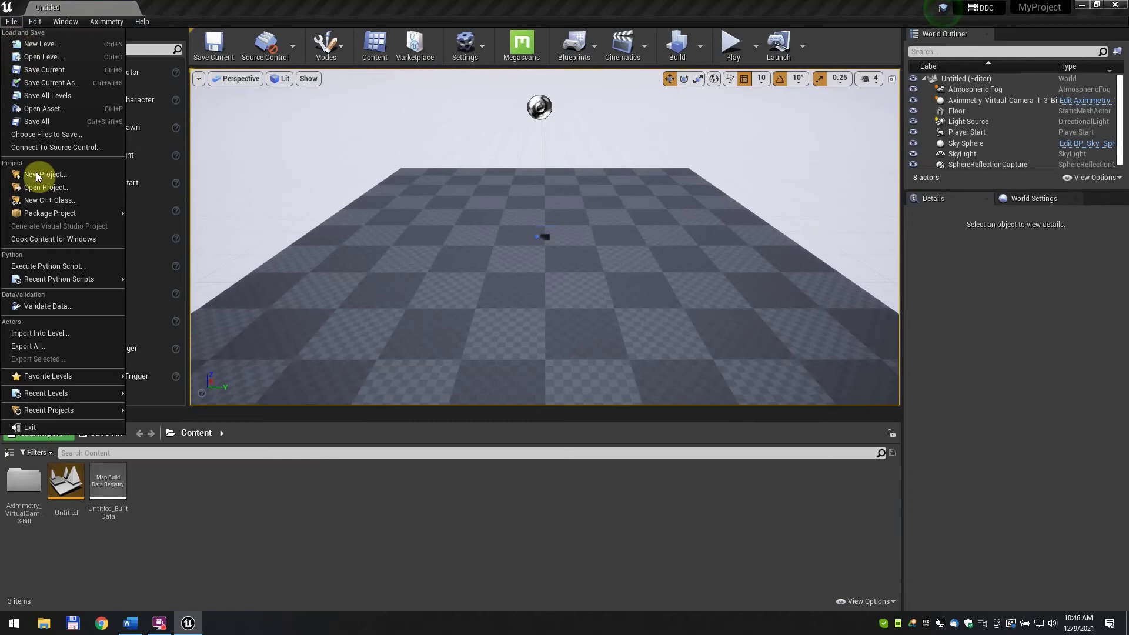
pyautogui.click(40, 238)
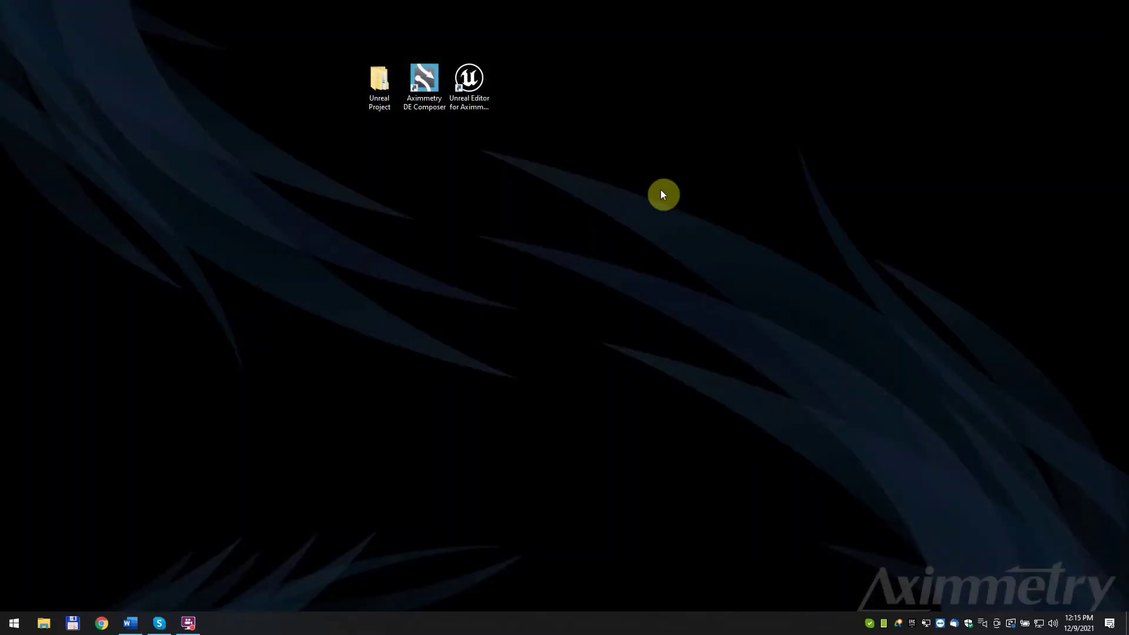
# Launch Aximmetry Composer and create a new compound
pyautogui.doubleClick(430, 99)
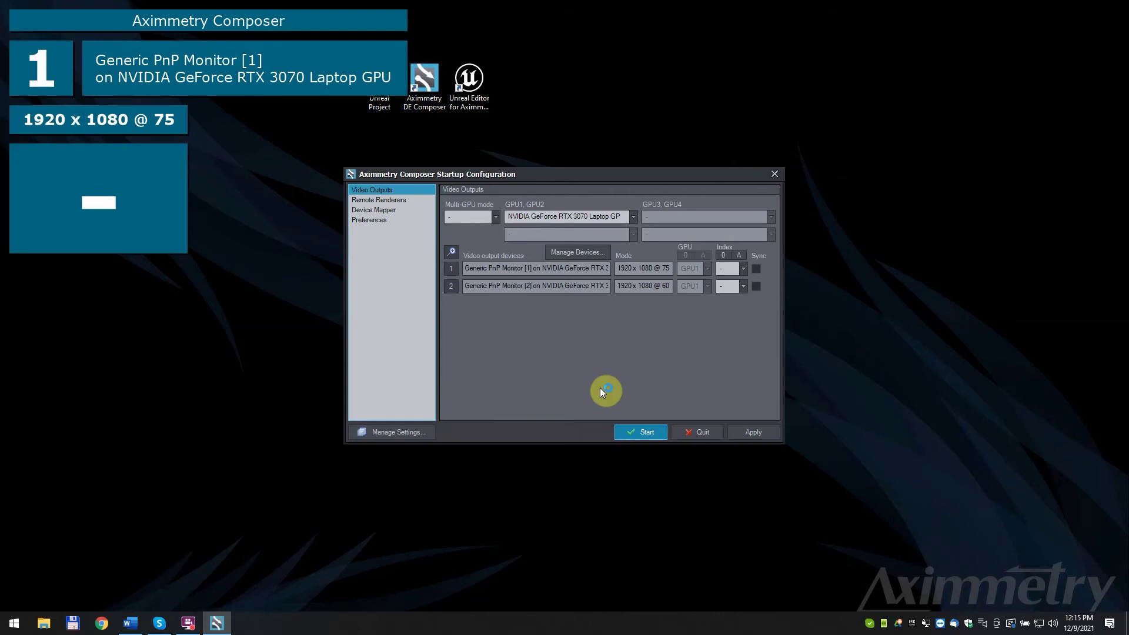
pyautogui.click(647, 432)
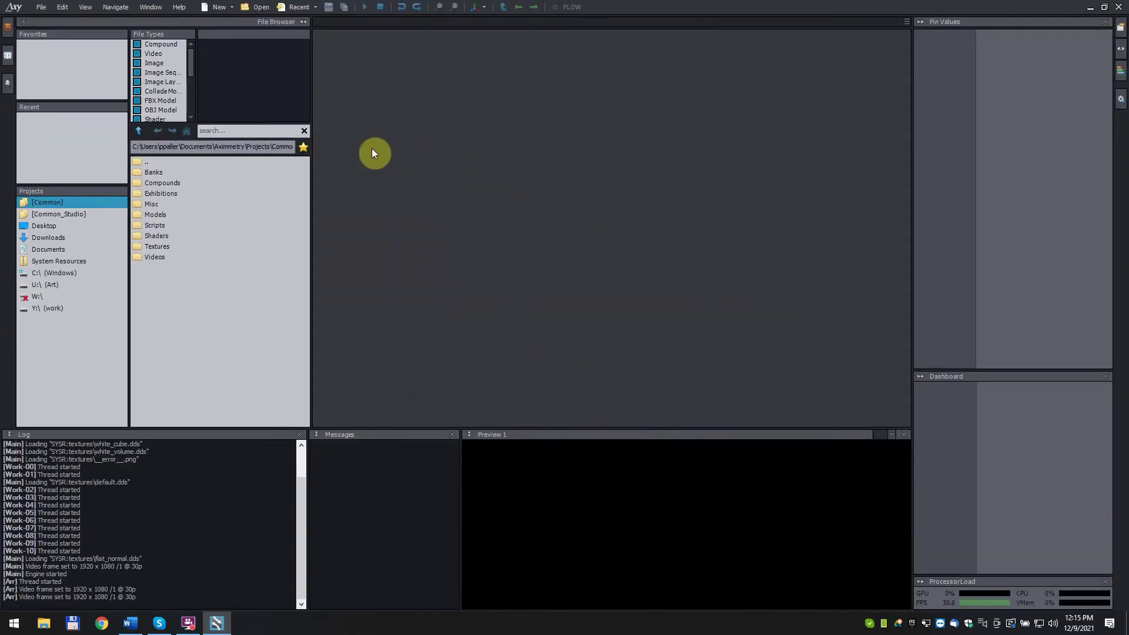
pyautogui.click(231, 7)
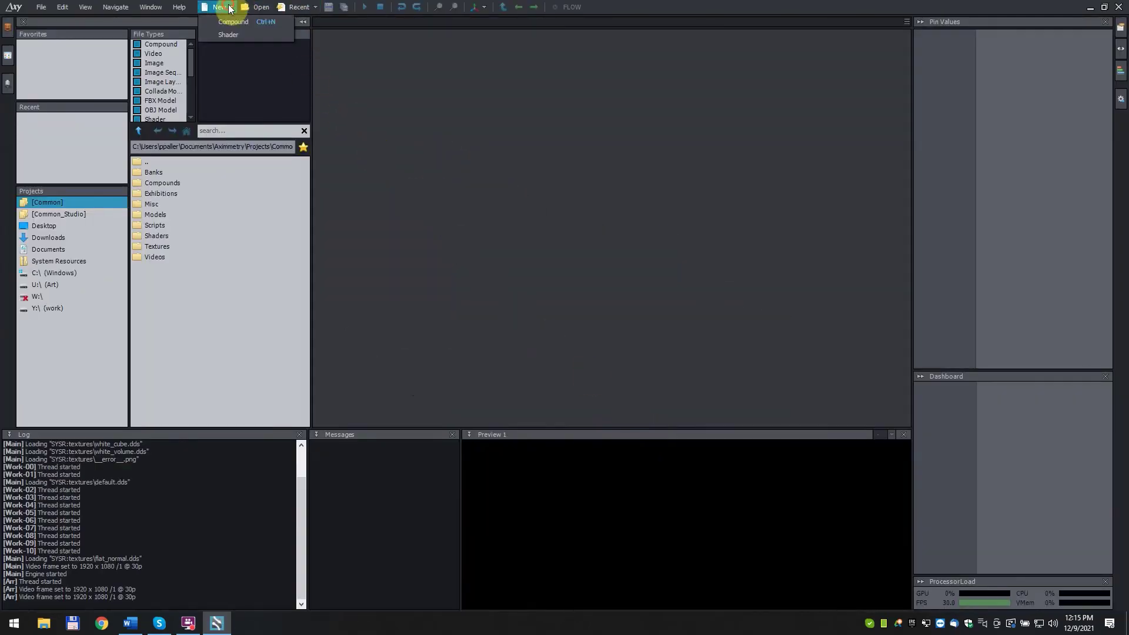
pyautogui.click(246, 22)
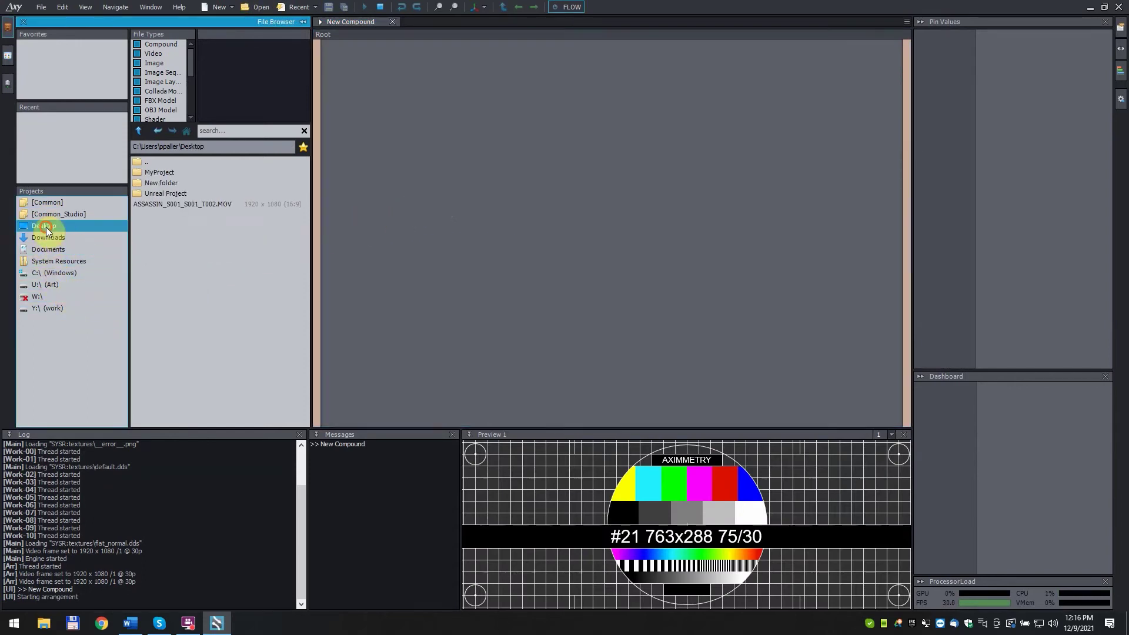
# Add MyProject.uproject from Desktop\Unreal Project\MyProject to the graph as a node
pyautogui.doubleClick(158, 196)
pyautogui.doubleClick(158, 174)
pyautogui.moveTo(167, 246); pyautogui.dragTo(476, 260)
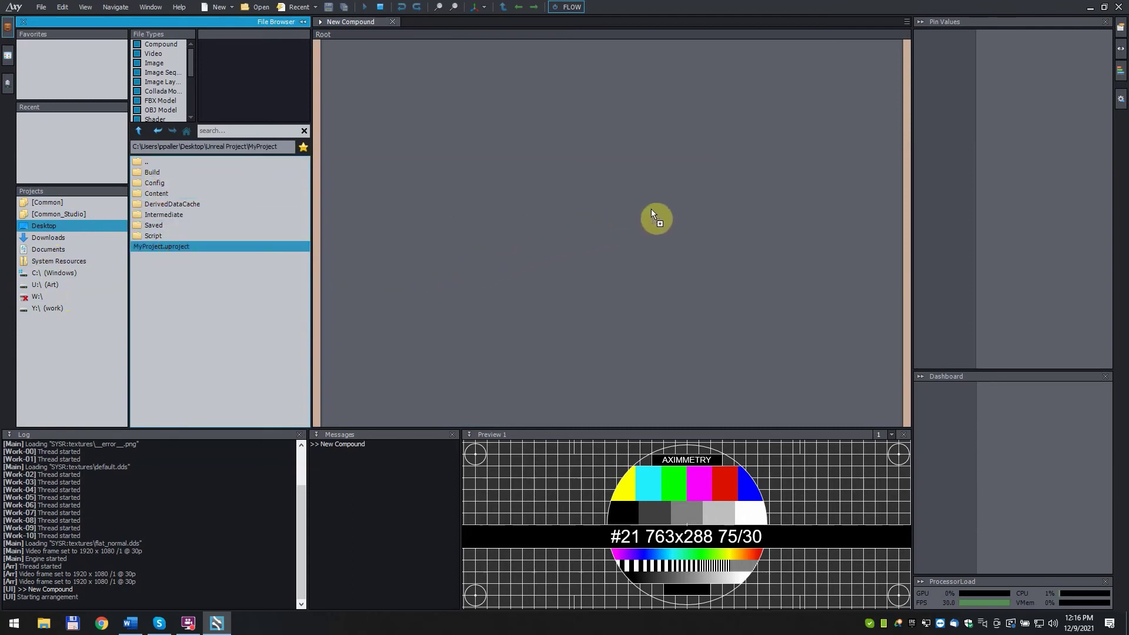
pyautogui.moveTo(651, 210); pyautogui.dragTo(651, 210)
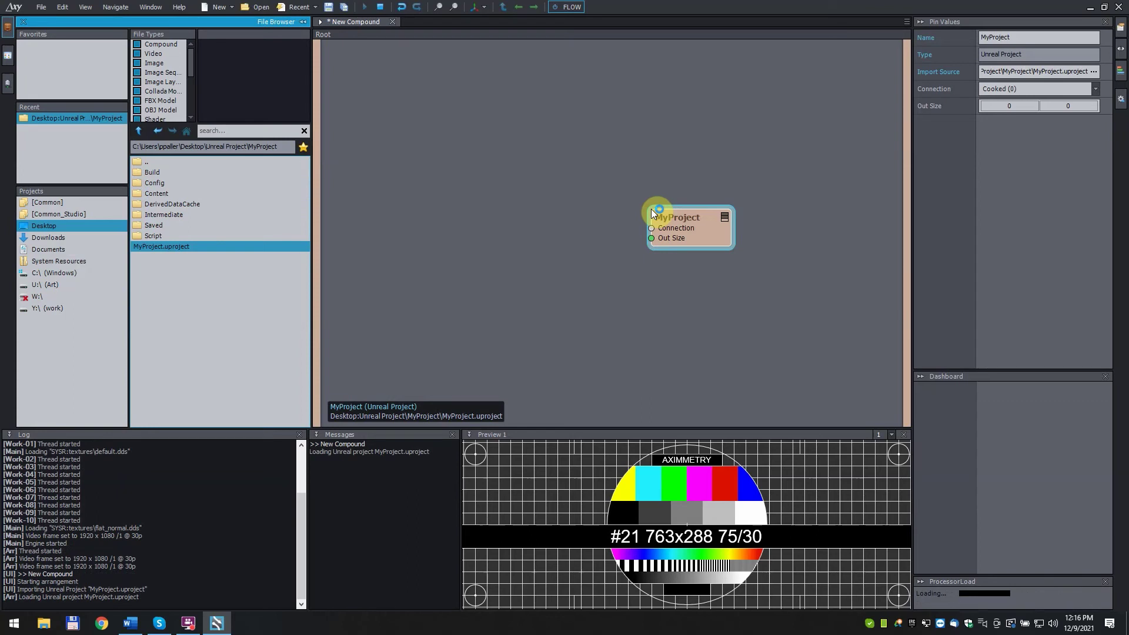
# Search the file browser for 'unr' and add VirtualCam_Unreal_A-B_Preview_3-Cam to the graph
pyautogui.click(247, 131)
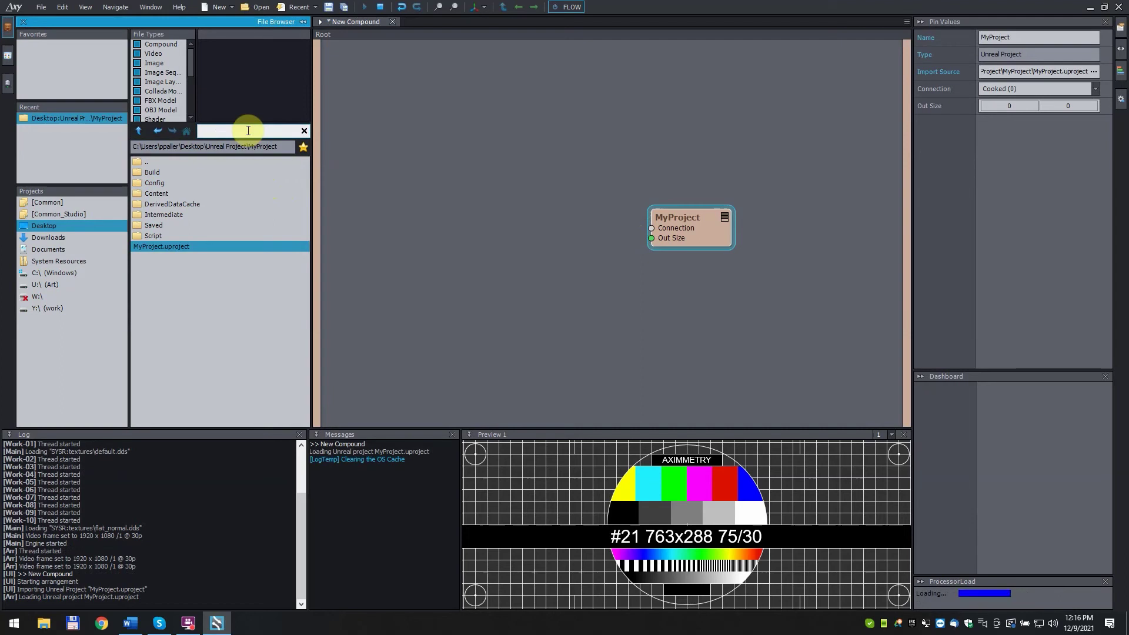
pyautogui.write('unreal')
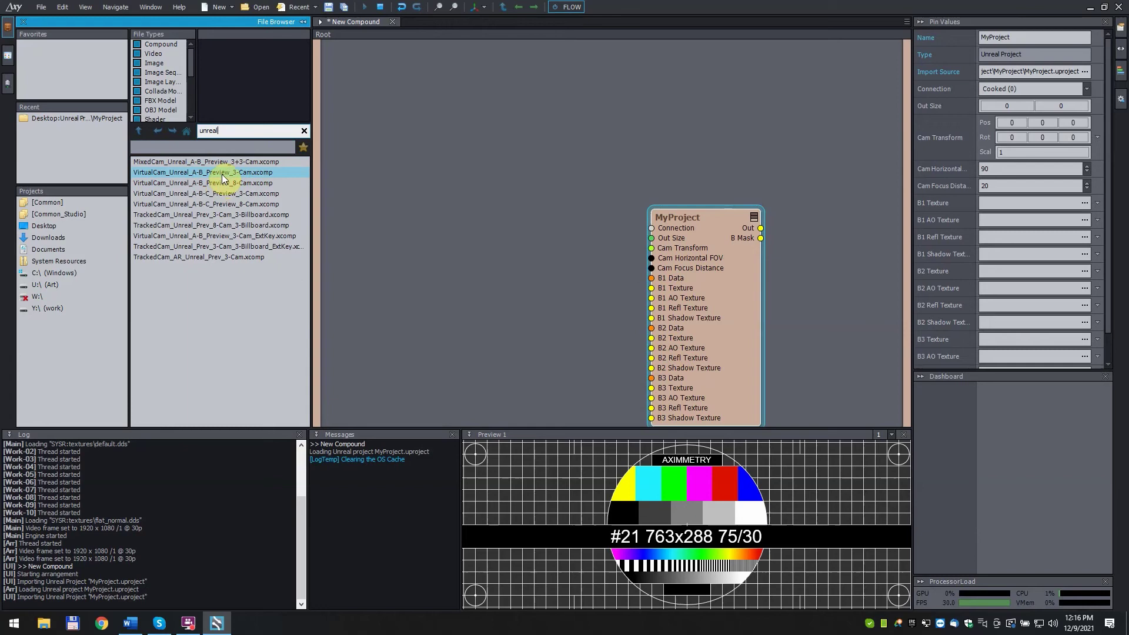
pyautogui.moveTo(222, 178); pyautogui.dragTo(428, 242)
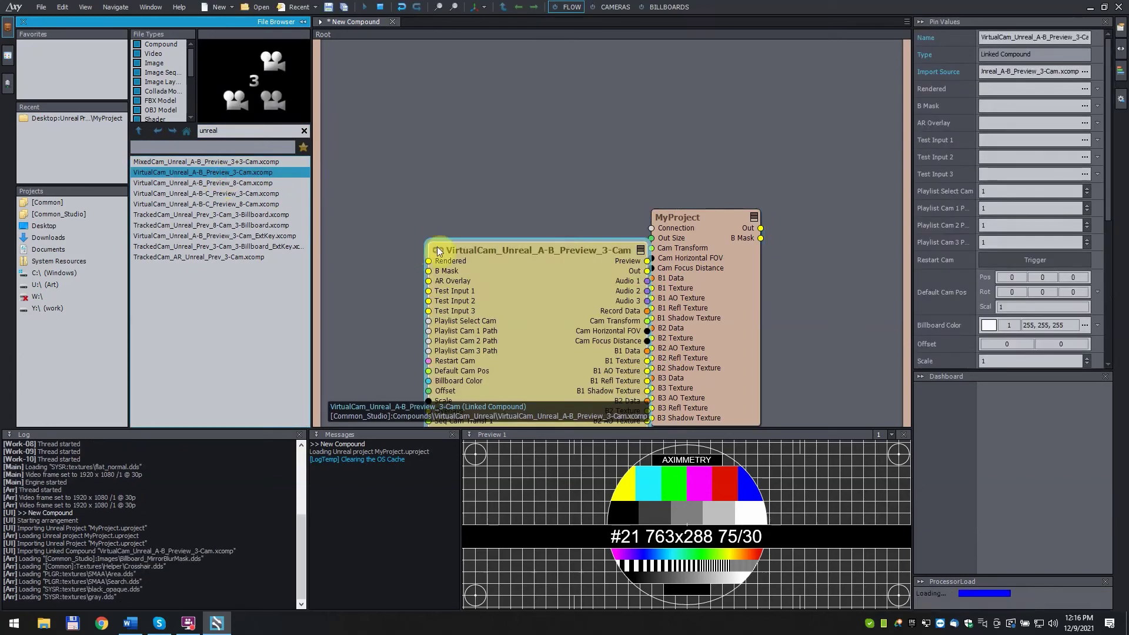
# Place the camera beside MyProject and add Green_Nils_Demonstrate_Notes from [Common] Videos as a video player
pyautogui.moveTo(499, 252); pyautogui.dragTo(439, 207)
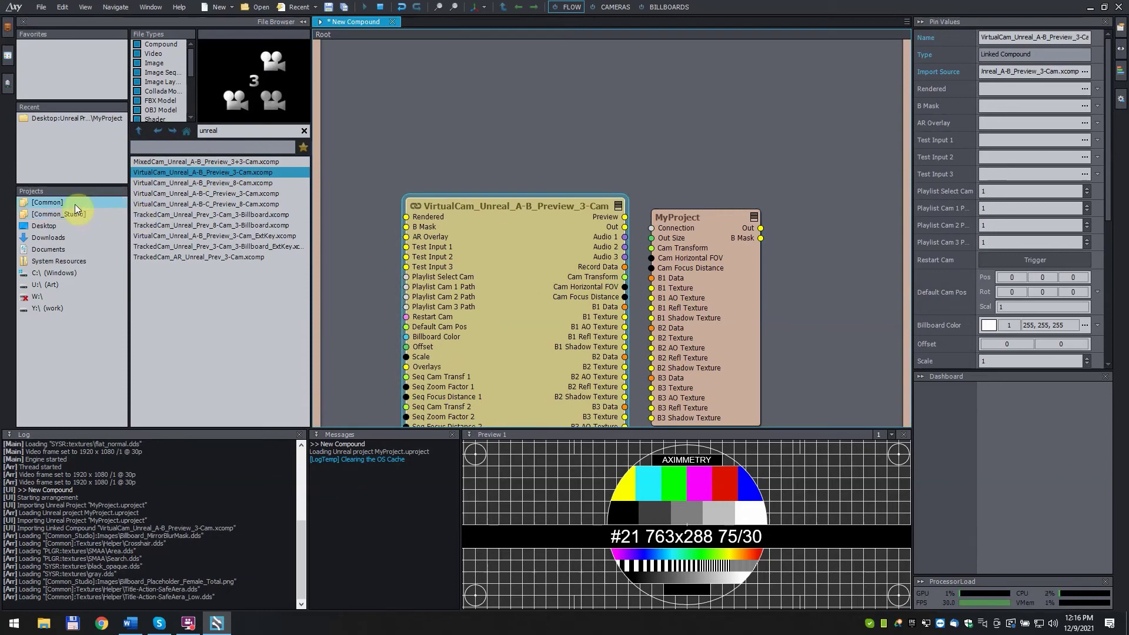
pyautogui.click(76, 203)
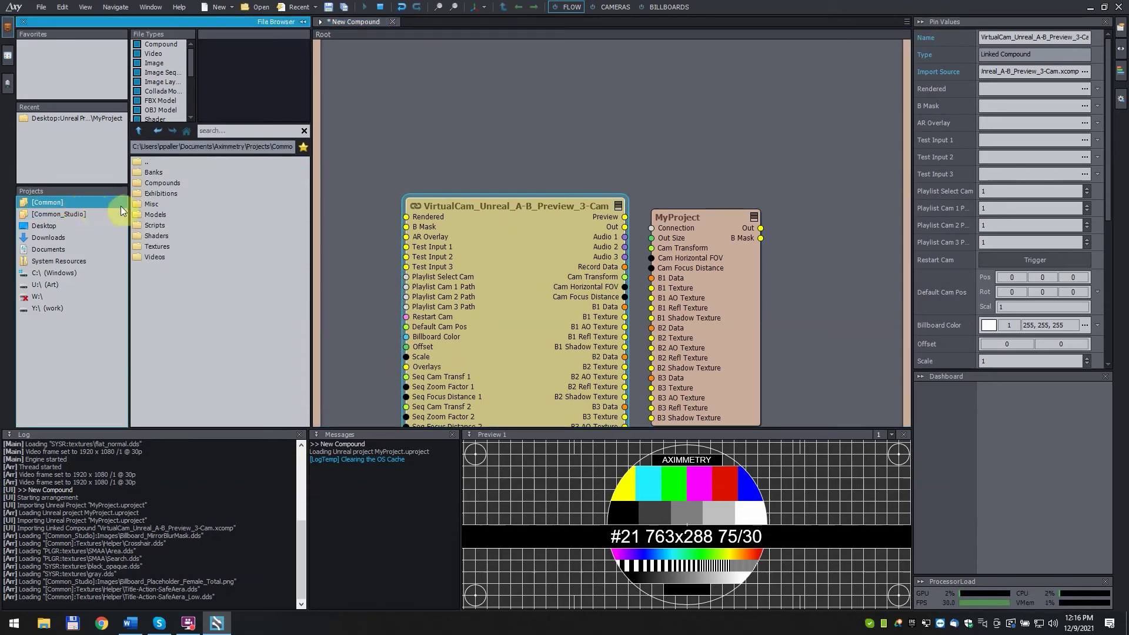
pyautogui.click(165, 257)
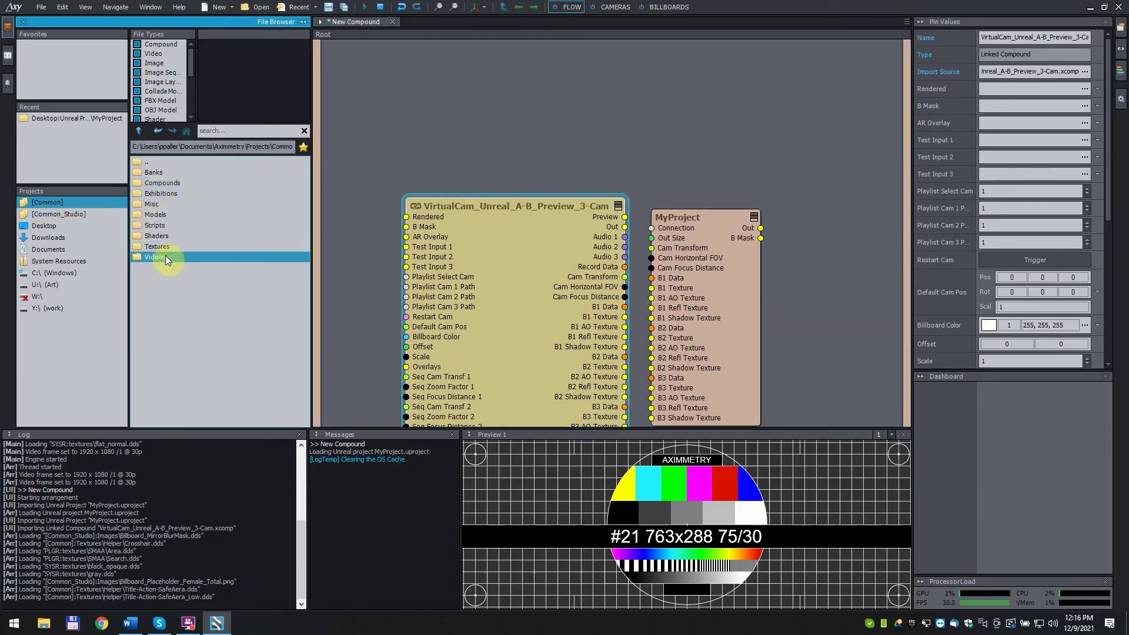
pyautogui.doubleClick(166, 257)
pyautogui.scroll(-1, 386, 251)
pyautogui.moveTo(386, 250); pyautogui.dragTo(492, 214, button='right')
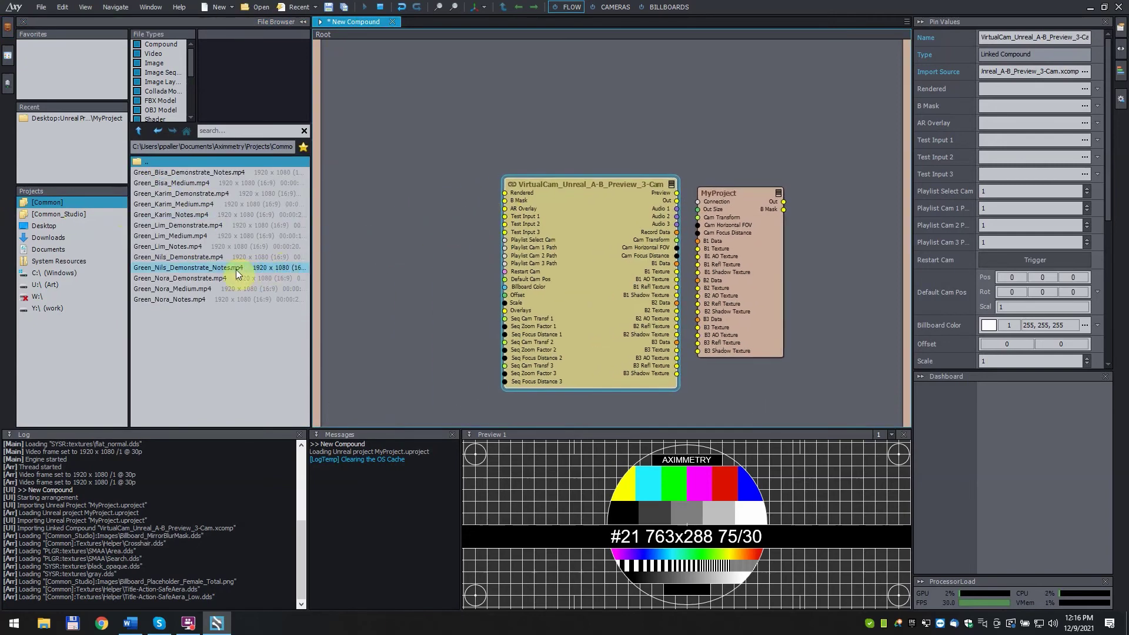
pyautogui.moveTo(201, 271); pyautogui.dragTo(408, 223)
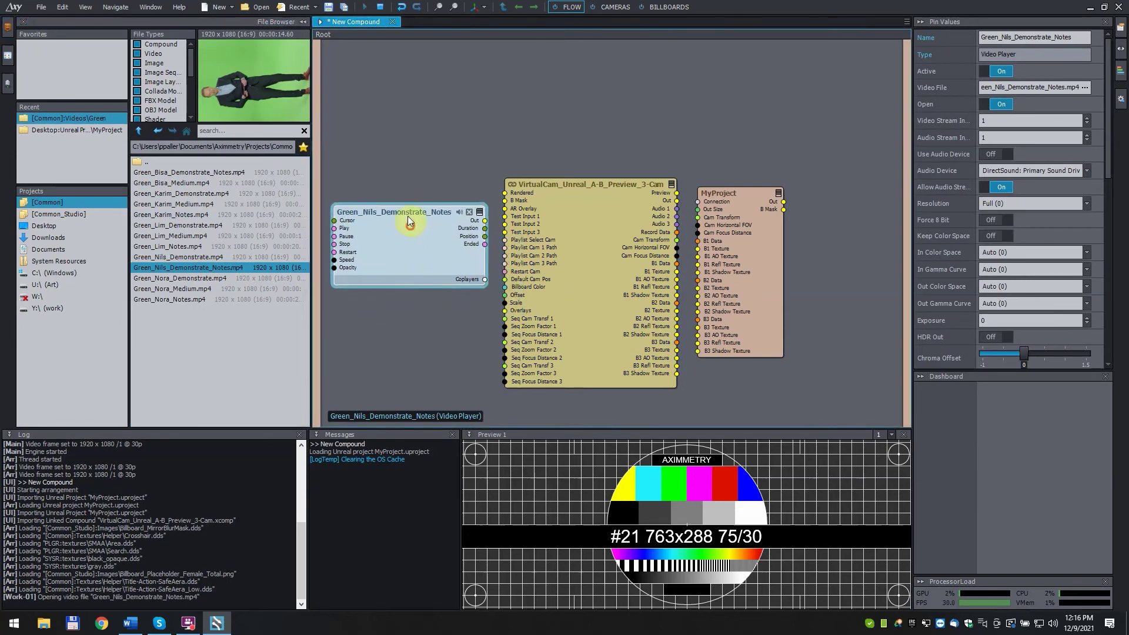
# Connect the video to Test Input 1, and MyProject's Out and B Mask to Rendered and B Mask
pyautogui.click(304, 22)
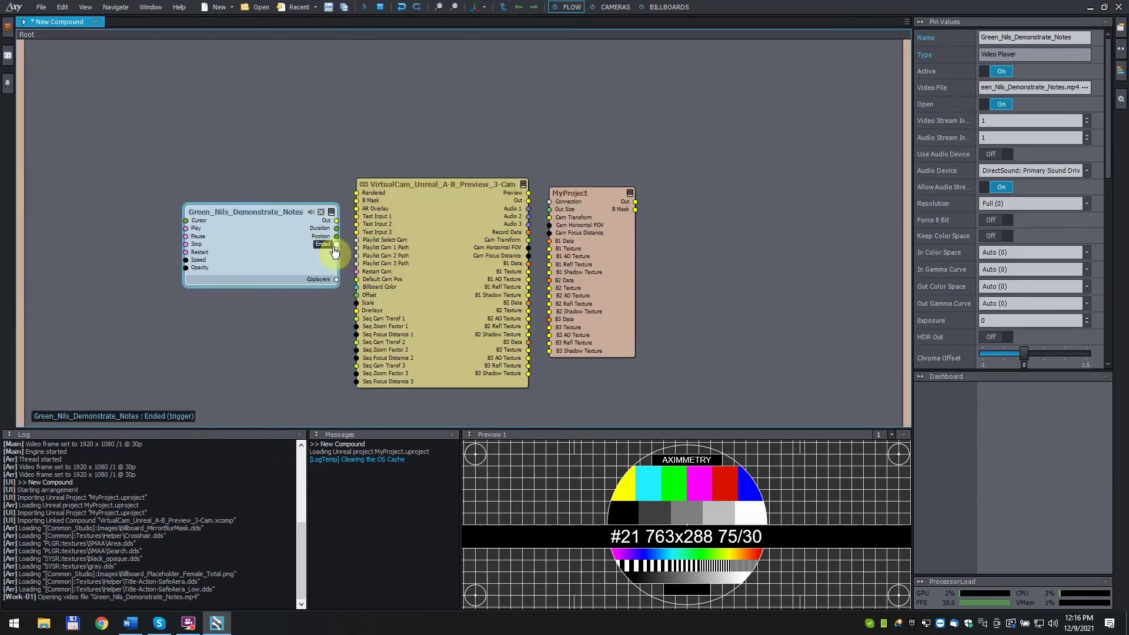
pyautogui.moveTo(334, 223); pyautogui.dragTo(356, 216)
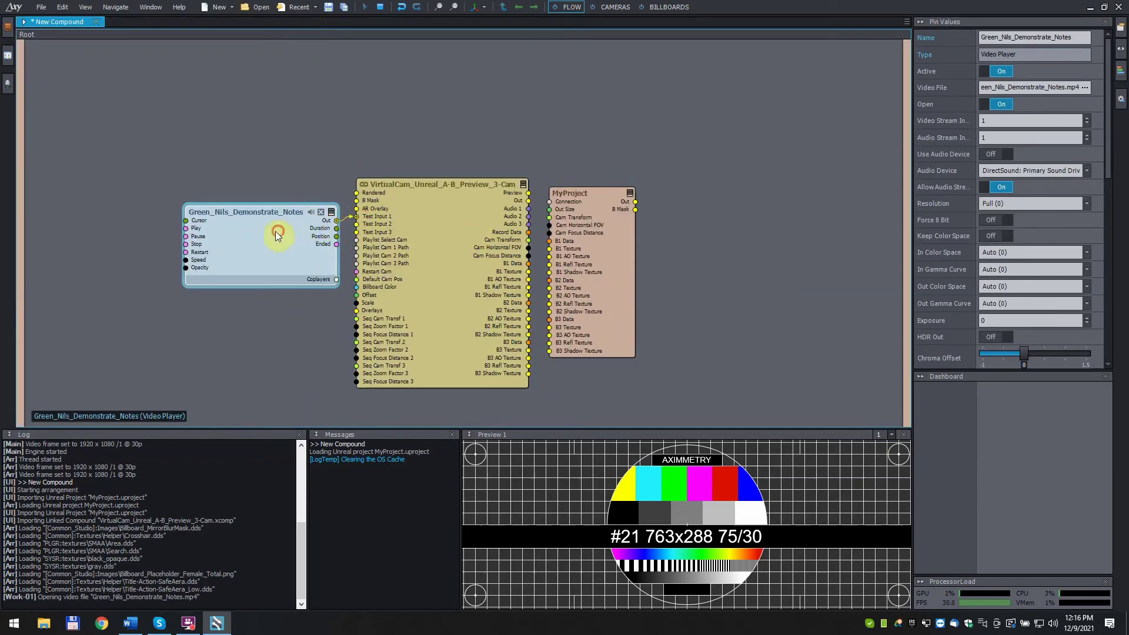
pyautogui.moveTo(277, 231); pyautogui.dragTo(244, 238)
pyautogui.moveTo(636, 203); pyautogui.dragTo(370, 193)
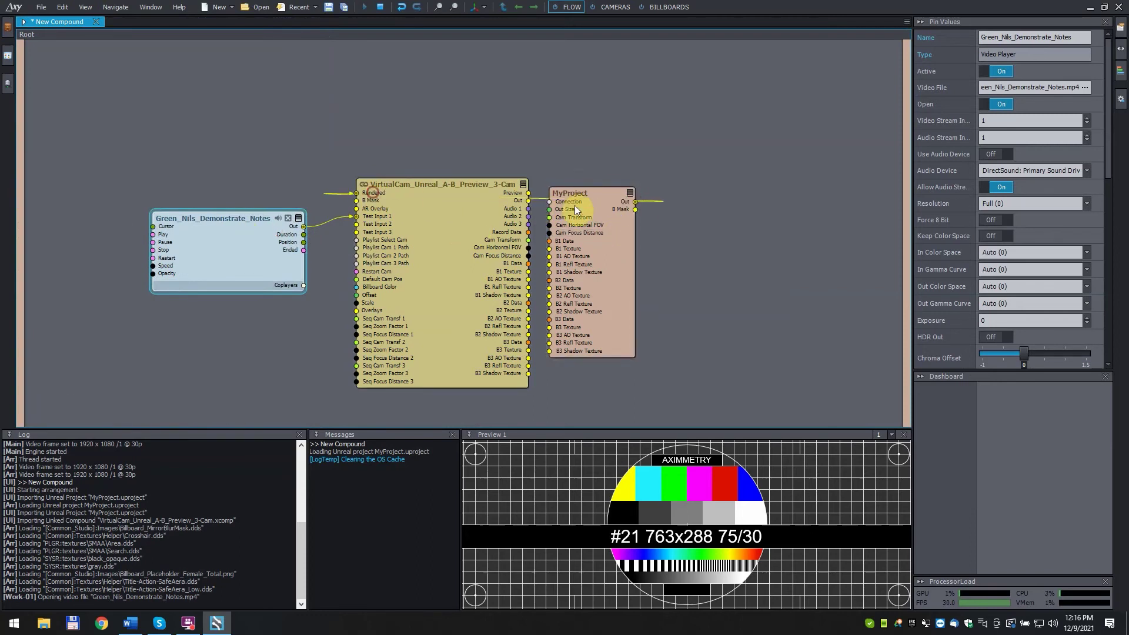
pyautogui.moveTo(634, 209); pyautogui.dragTo(372, 200)
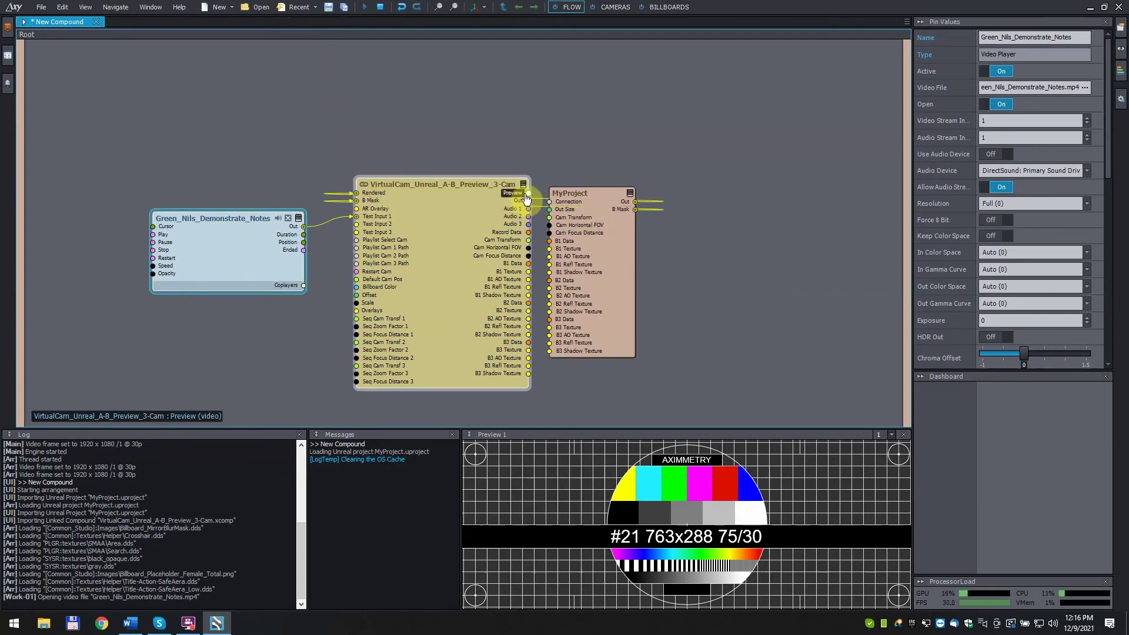
# Expose the camera's Preview and Out as compound outputs and link its transform into MyProject
pyautogui.moveTo(528, 193); pyautogui.dragTo(879, 56)
pyautogui.moveTo(528, 201); pyautogui.dragTo(863, 124)
pyautogui.moveTo(528, 239); pyautogui.dragTo(551, 278)
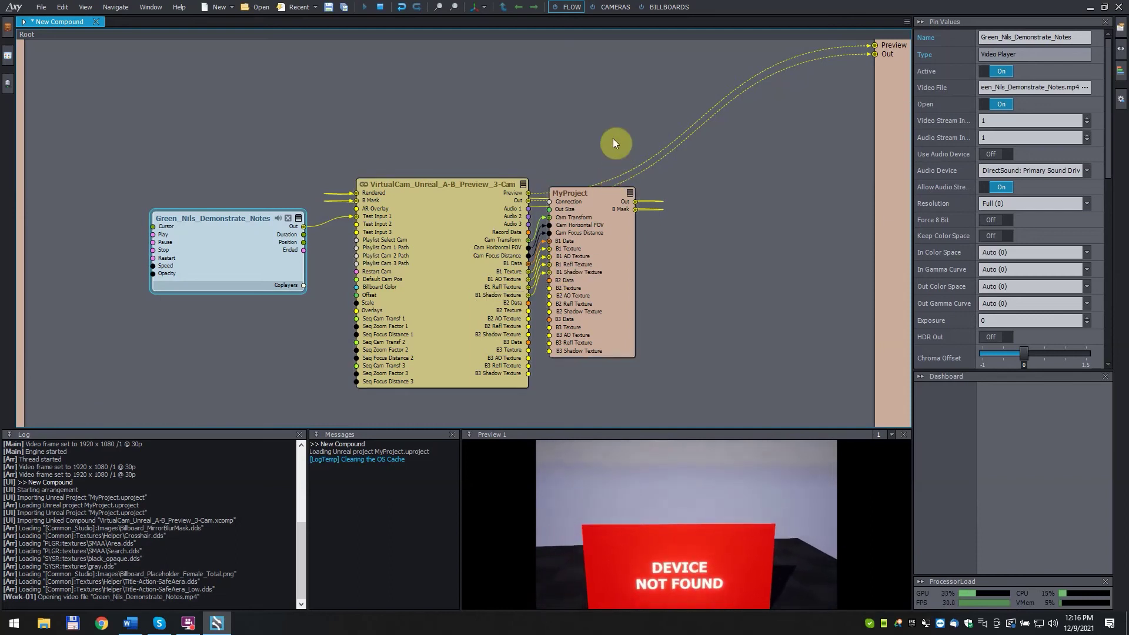
# In the Cameras panel, switch Preview 1 to a free camera and orbit around the billboard
pyautogui.click(615, 7)
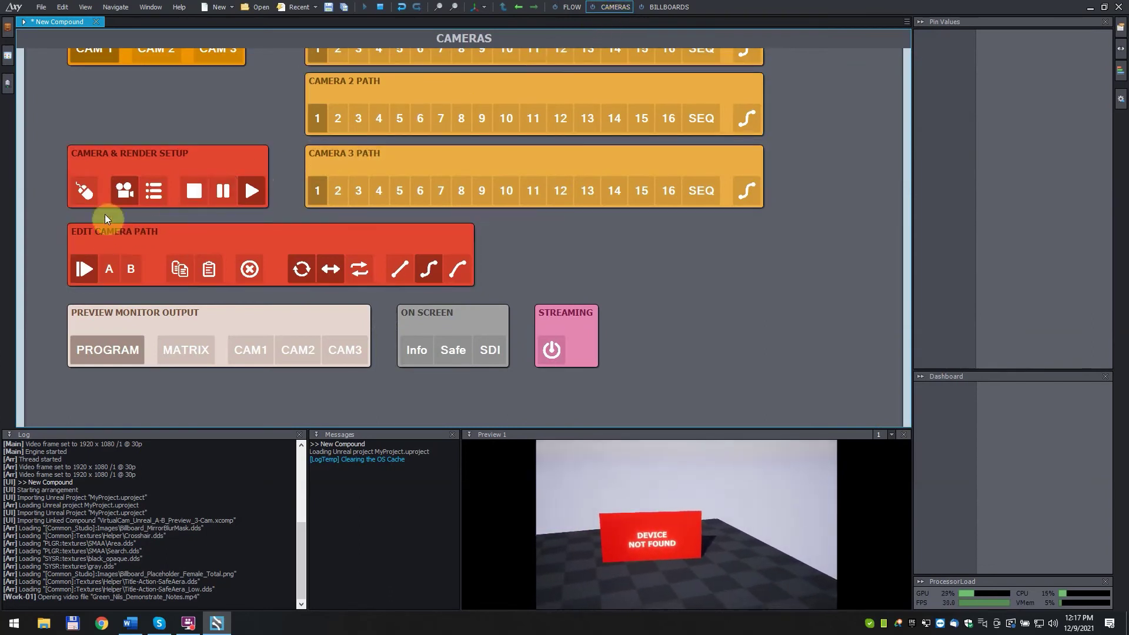
pyautogui.click(84, 189)
pyautogui.click(598, 559)
pyautogui.moveTo(635, 557); pyautogui.dragTo(683, 543)
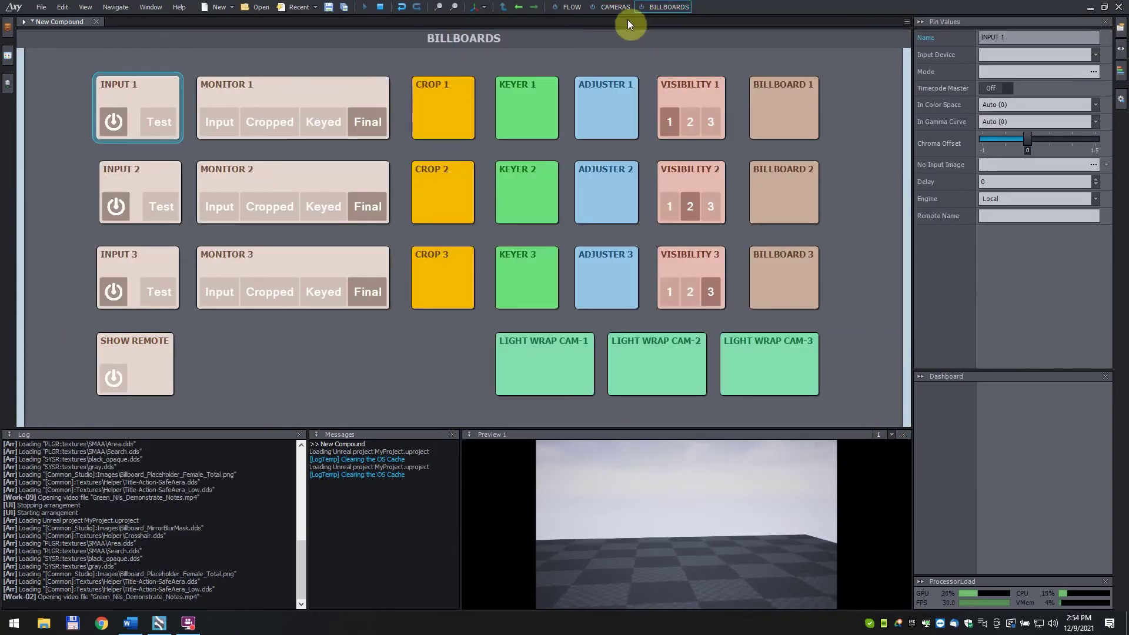
# Enable the Test video on billboard Input 1 and show its raw green-screen feed on Monitor 1
pyautogui.click(156, 118)
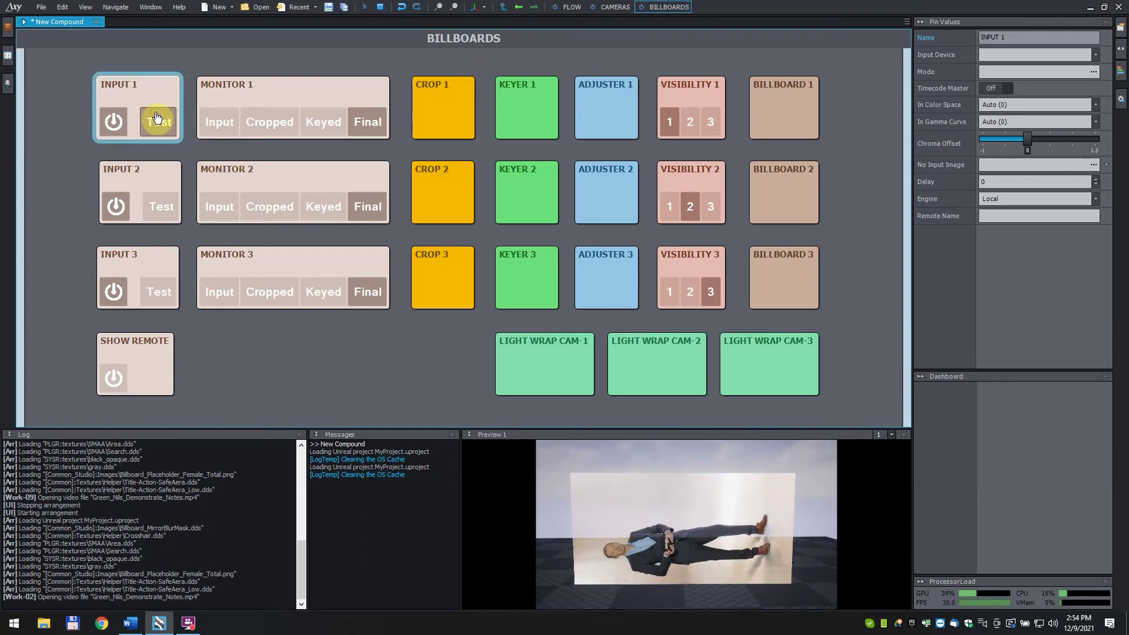
pyautogui.click(219, 124)
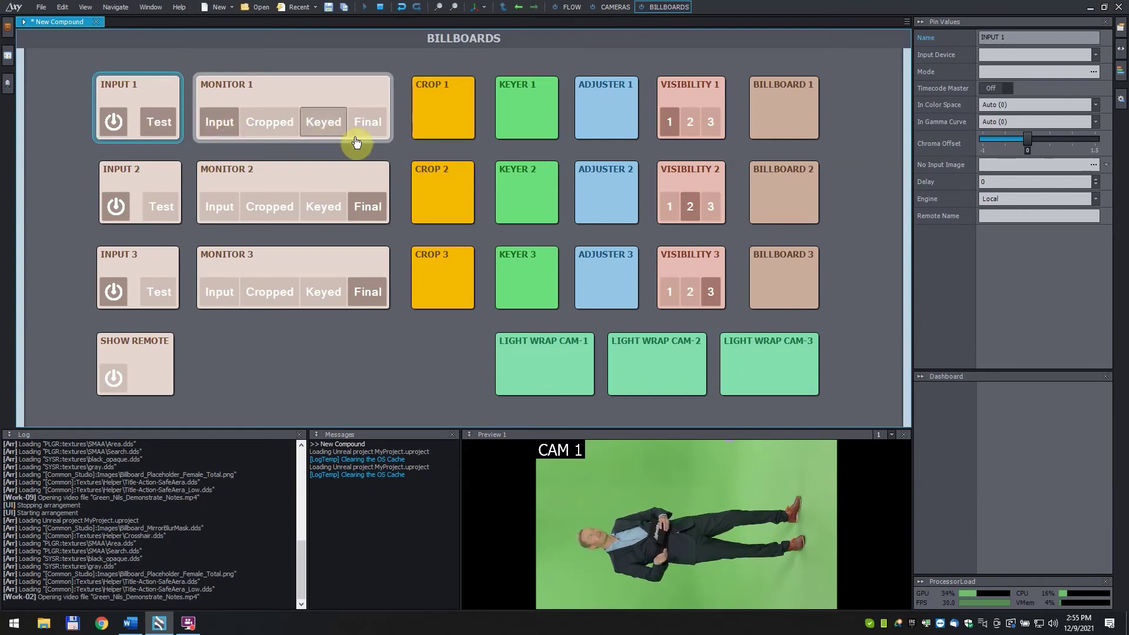
# Eyedrop the CAM 1 green screen so Keyer 1's background colour becomes 118, 183, 100
pyautogui.click(524, 126)
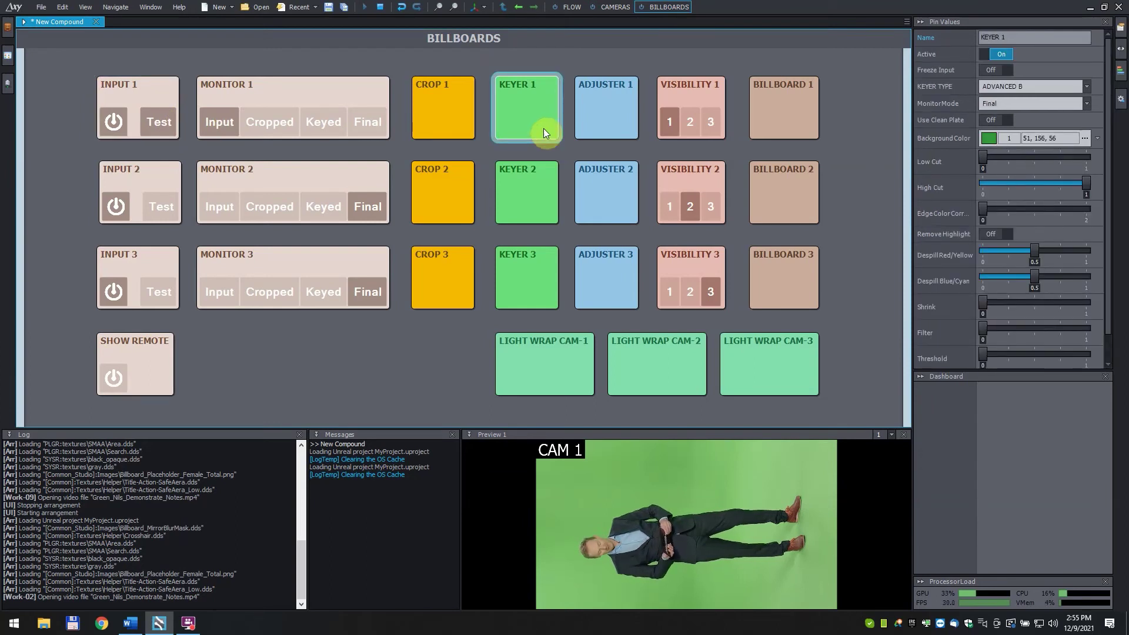
pyautogui.click(991, 139)
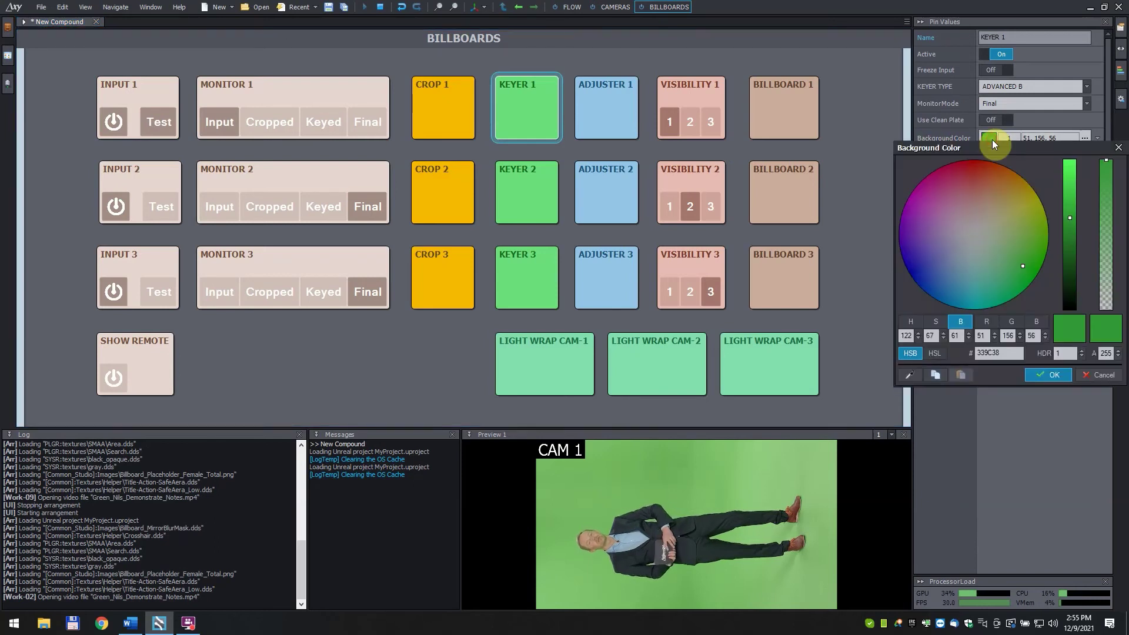
pyautogui.click(909, 374)
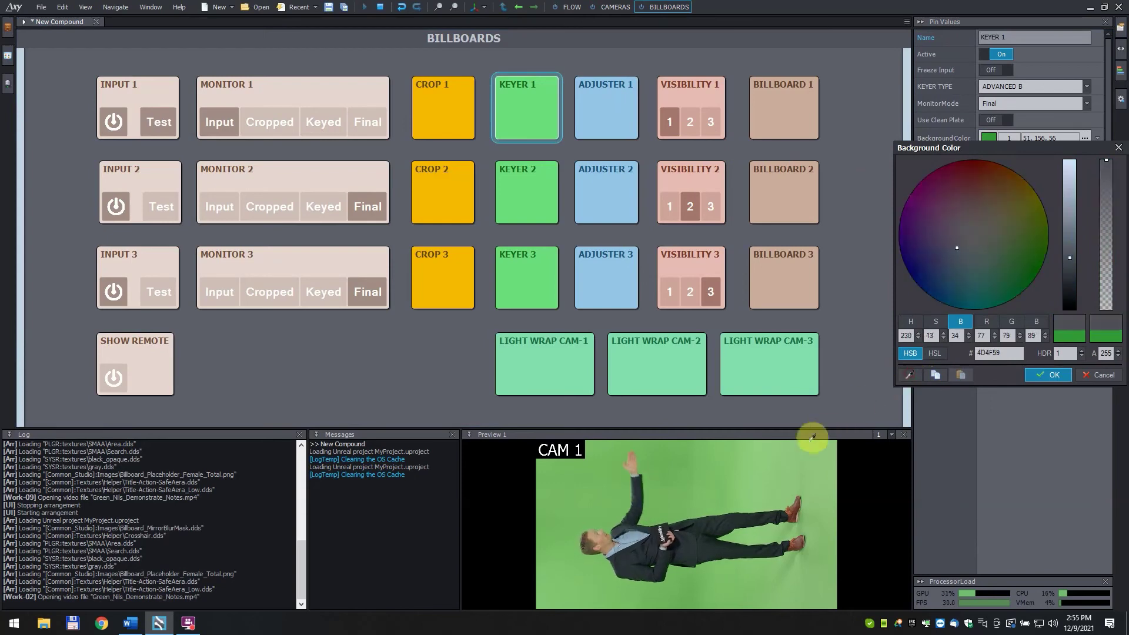
pyautogui.click(687, 505)
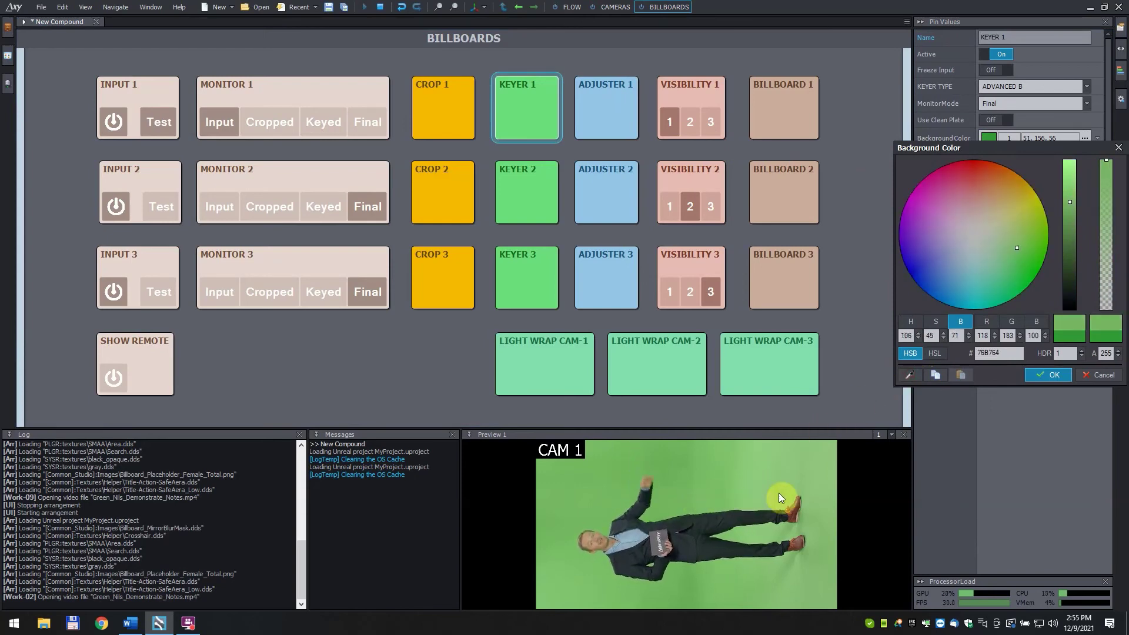
pyautogui.click(1046, 374)
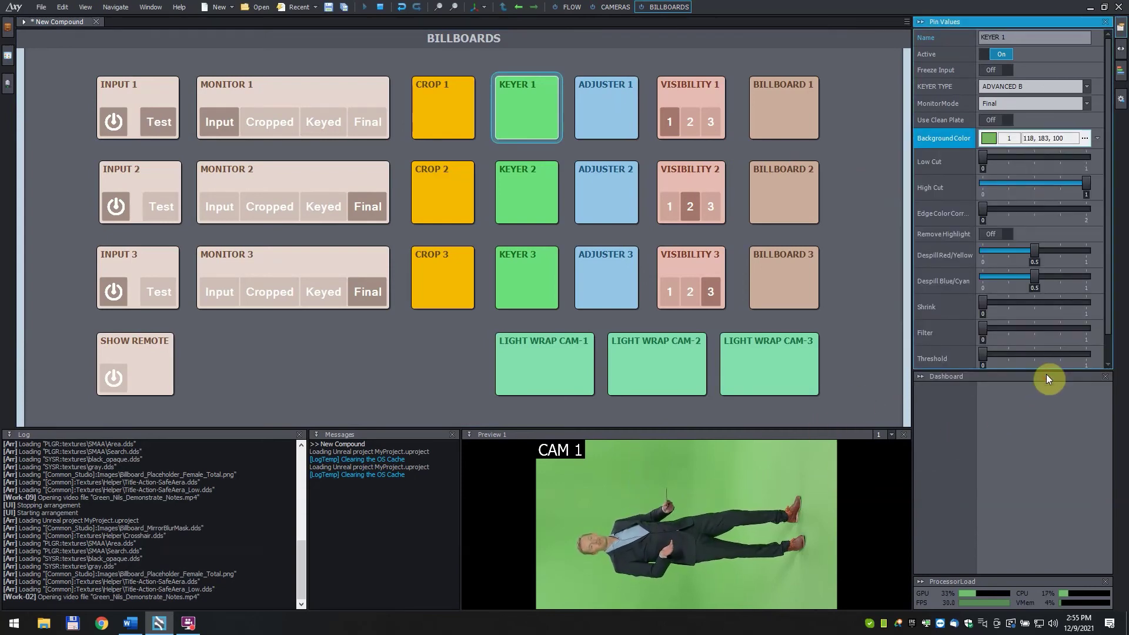
# Turn Crop 1 Portrait on, then set Keyer 1 Low Cut to 0.22 and High Cut to 0.84
pyautogui.click(254, 123)
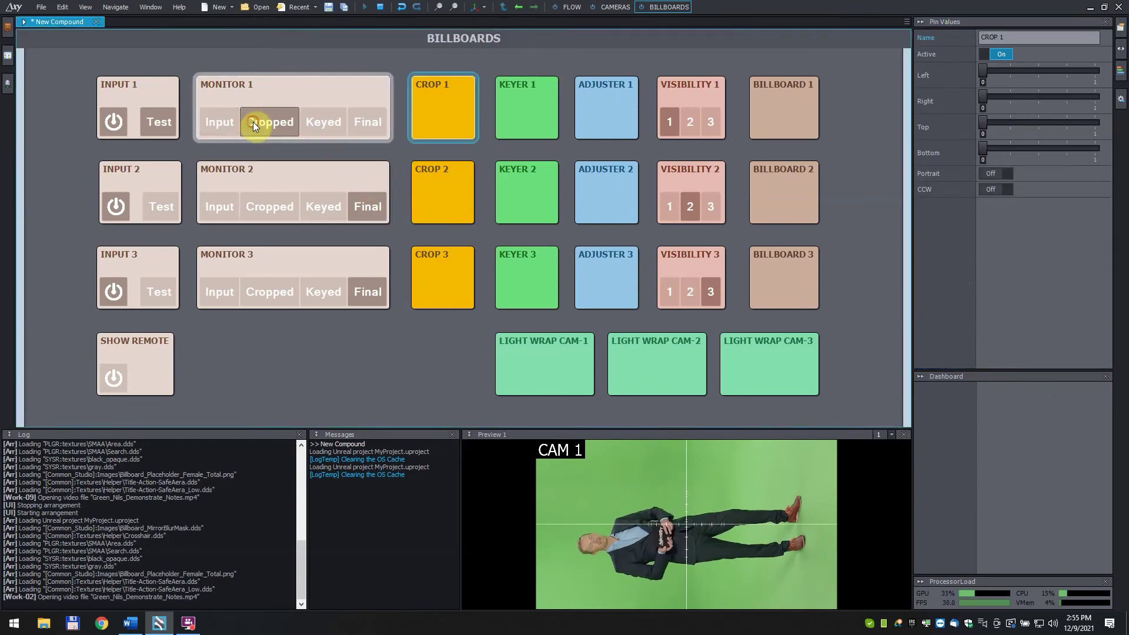
pyautogui.click(997, 175)
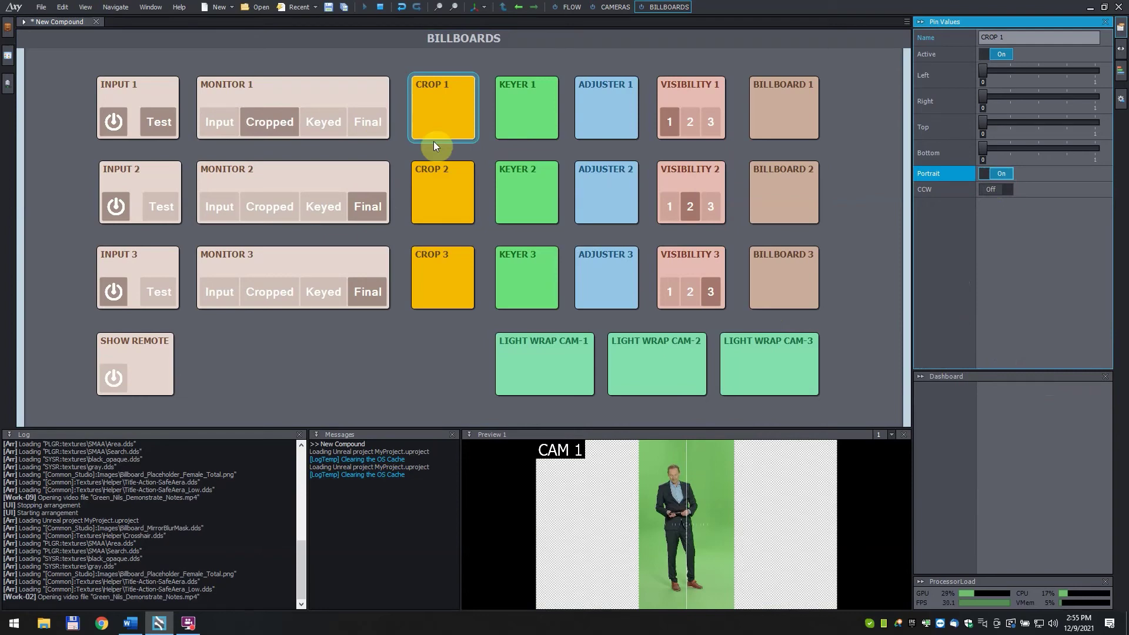
pyautogui.click(324, 124)
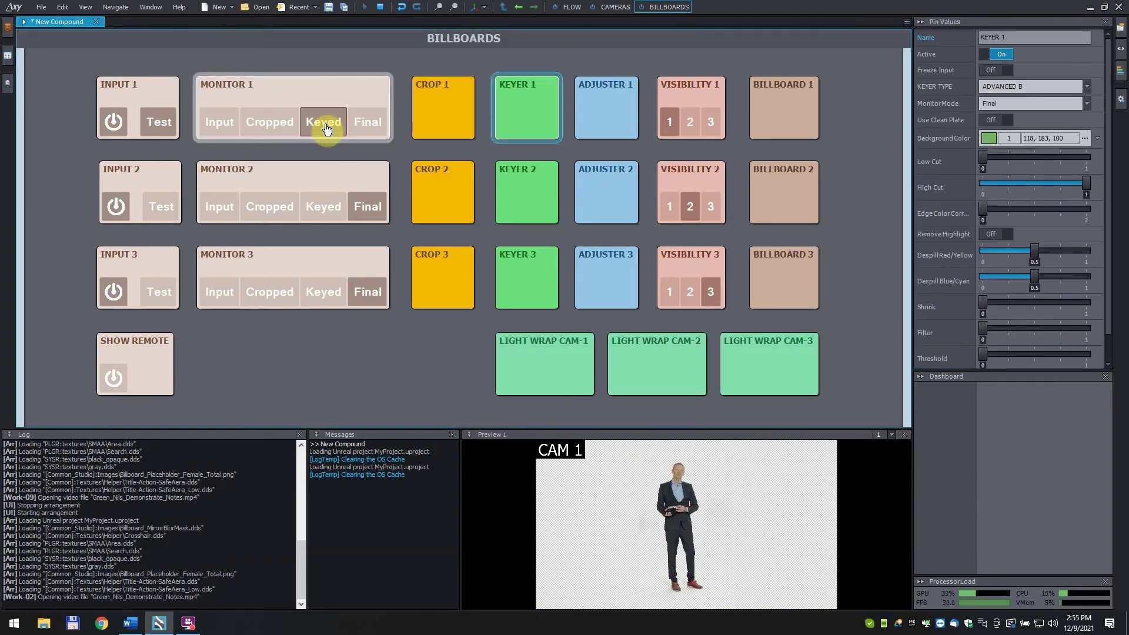
pyautogui.click(990, 167)
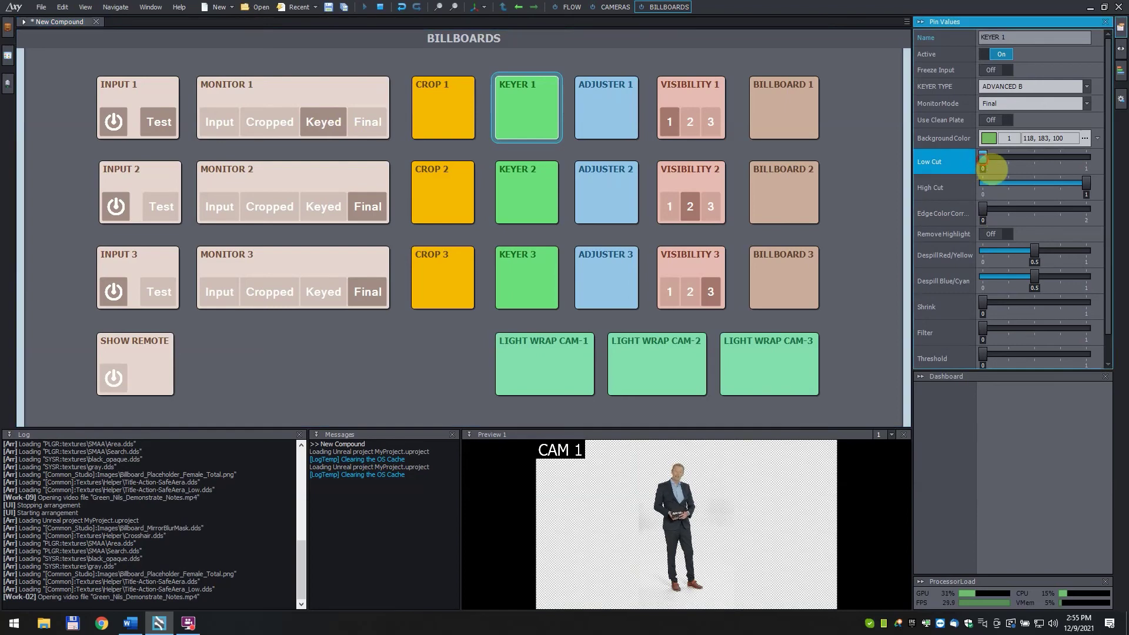
pyautogui.moveTo(993, 169); pyautogui.dragTo(1012, 168)
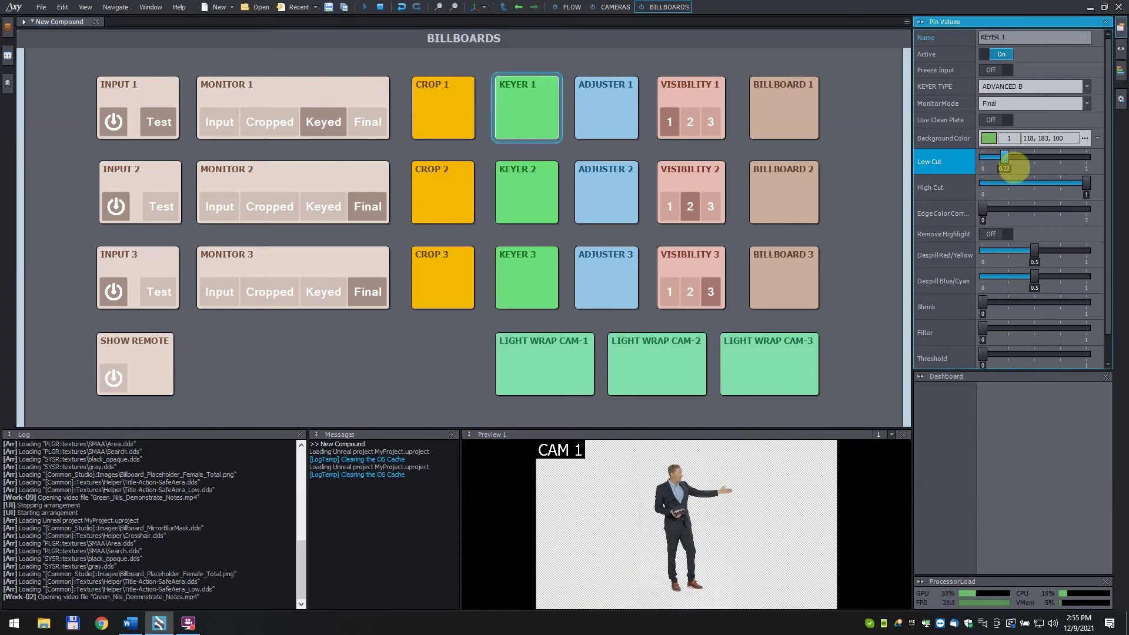
pyautogui.moveTo(1088, 184); pyautogui.dragTo(1083, 184)
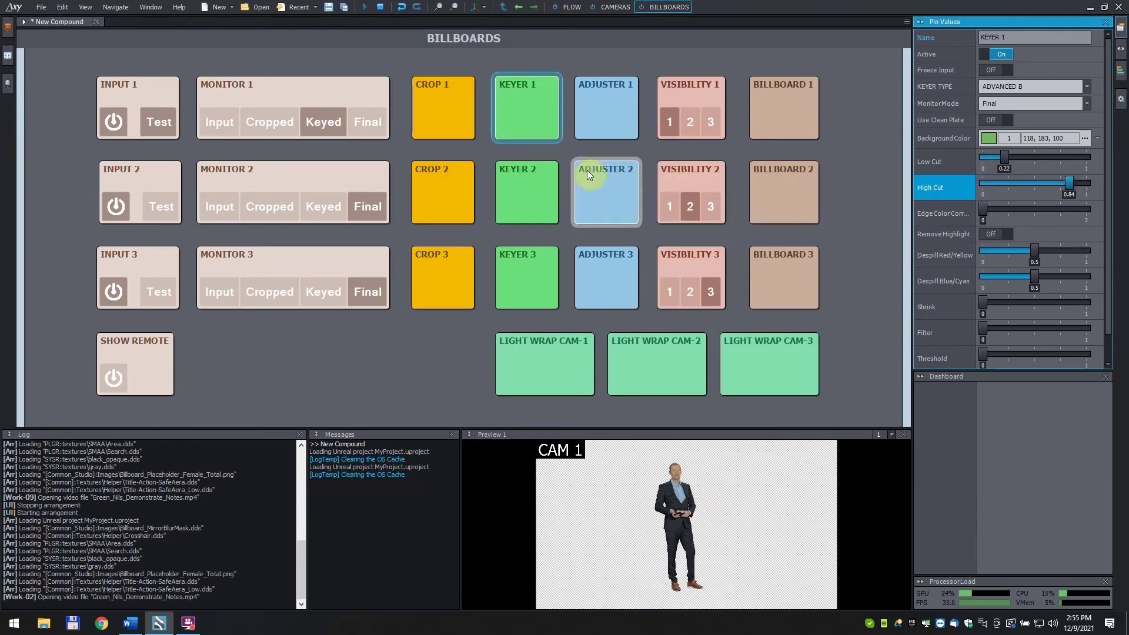
# Show the final composite in Preview 1, frame the presenter, and set Billboard 1's Lift to -2.08
pyautogui.click(372, 132)
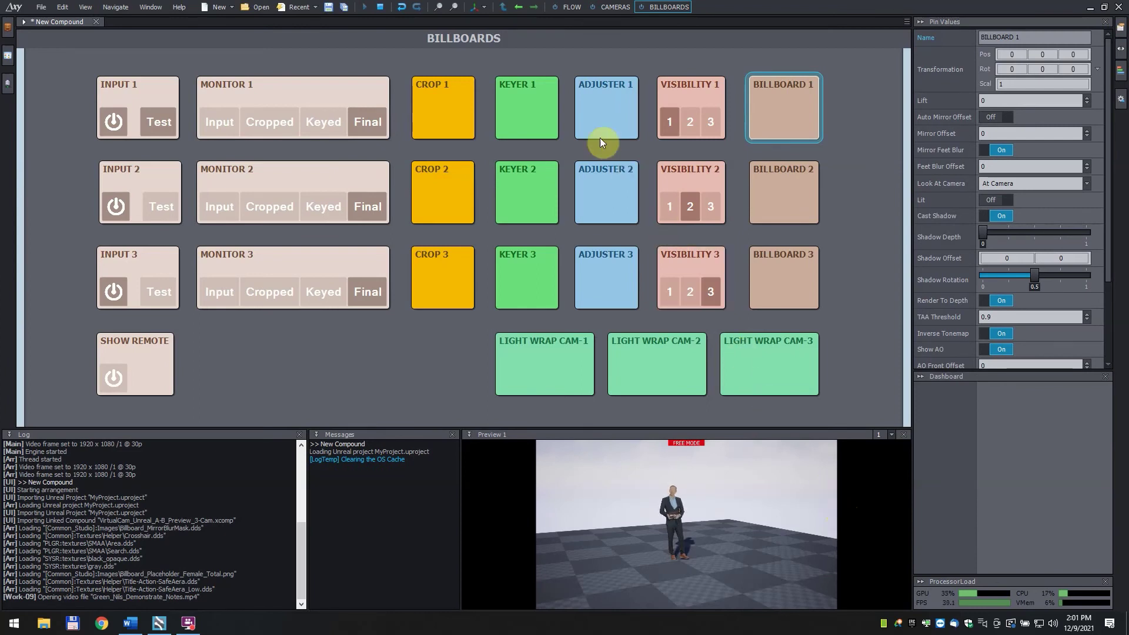
pyautogui.click(481, 7)
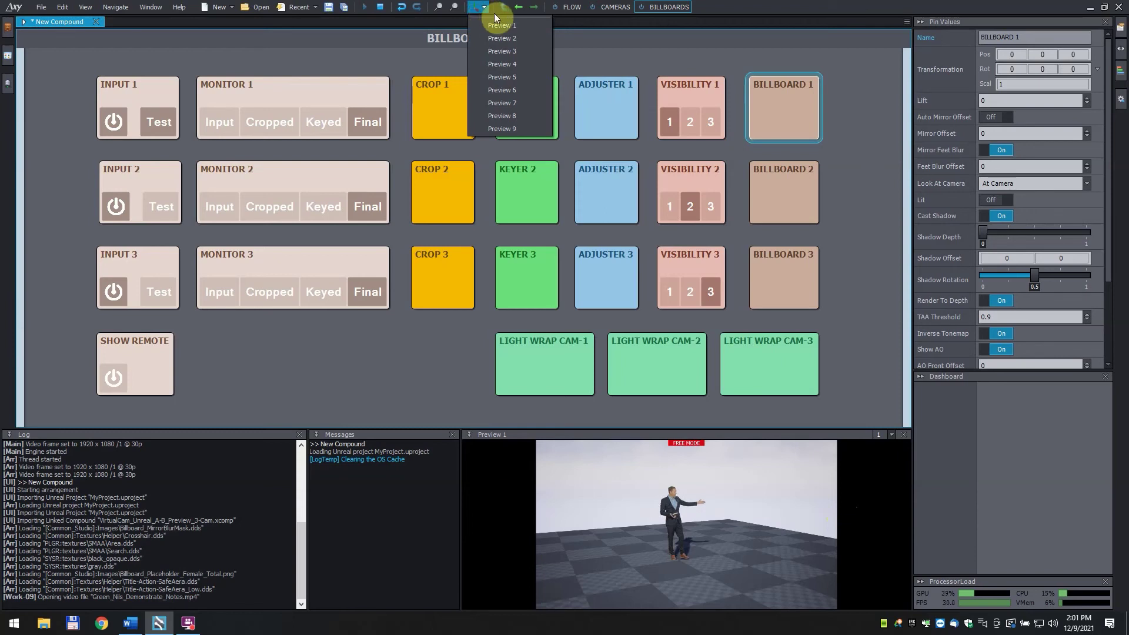
pyautogui.click(501, 24)
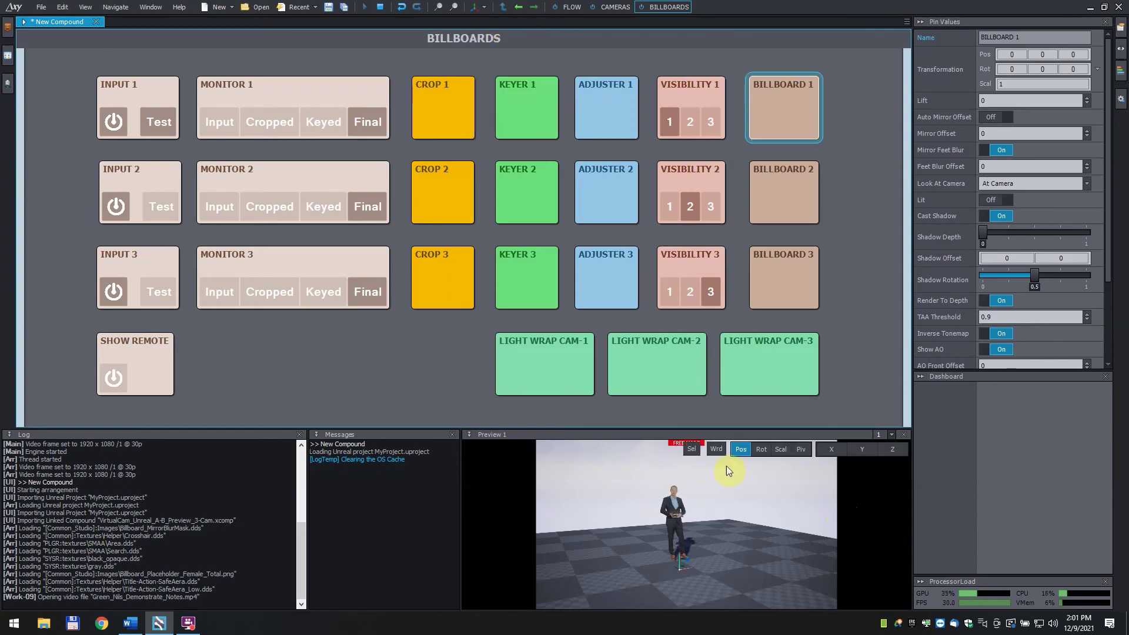
pyautogui.moveTo(727, 469); pyautogui.dragTo(692, 566)
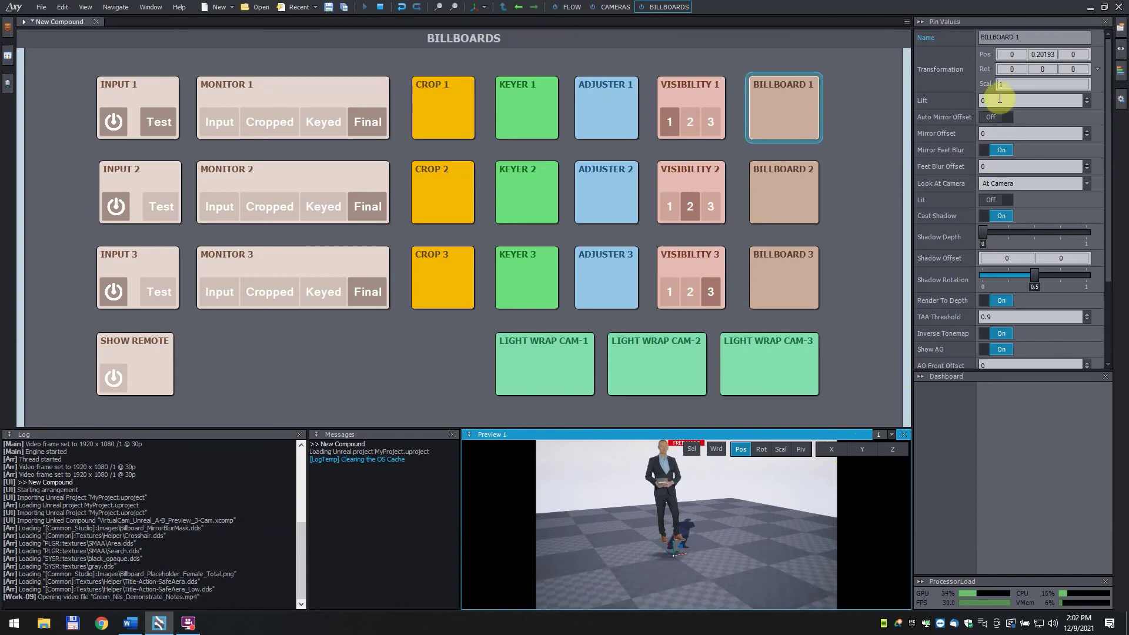
pyautogui.moveTo(998, 99); pyautogui.dragTo(1018, 473)
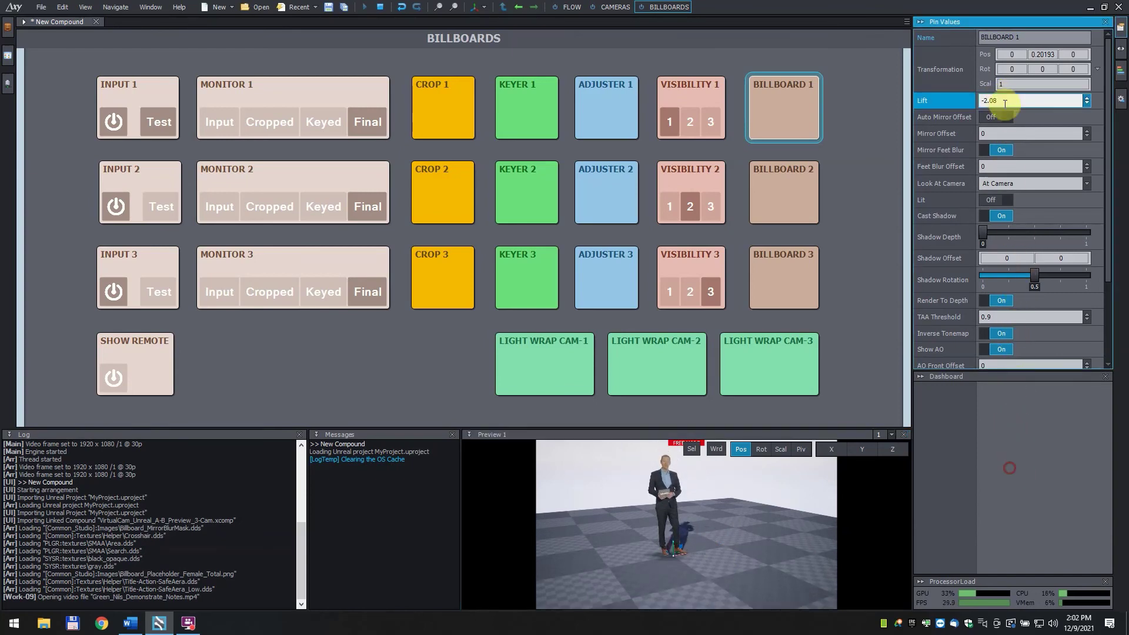
# Lower Billboard 1's AO Side Offset to 0.22
pyautogui.click(482, 8)
pyautogui.click(483, 24)
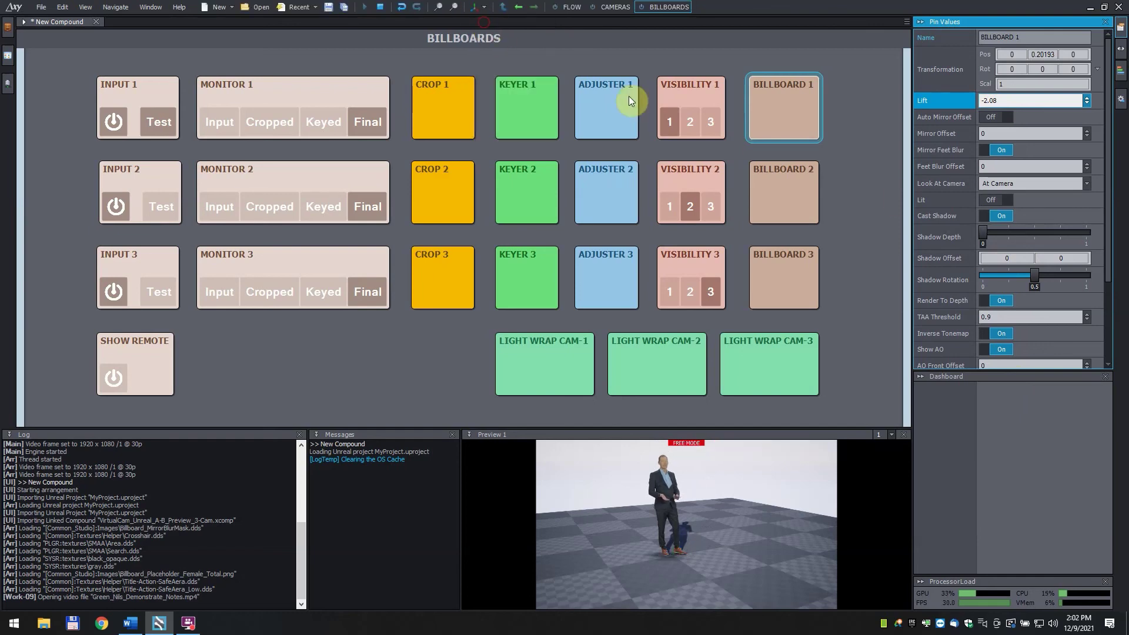
pyautogui.scroll(-6, 1039, 252)
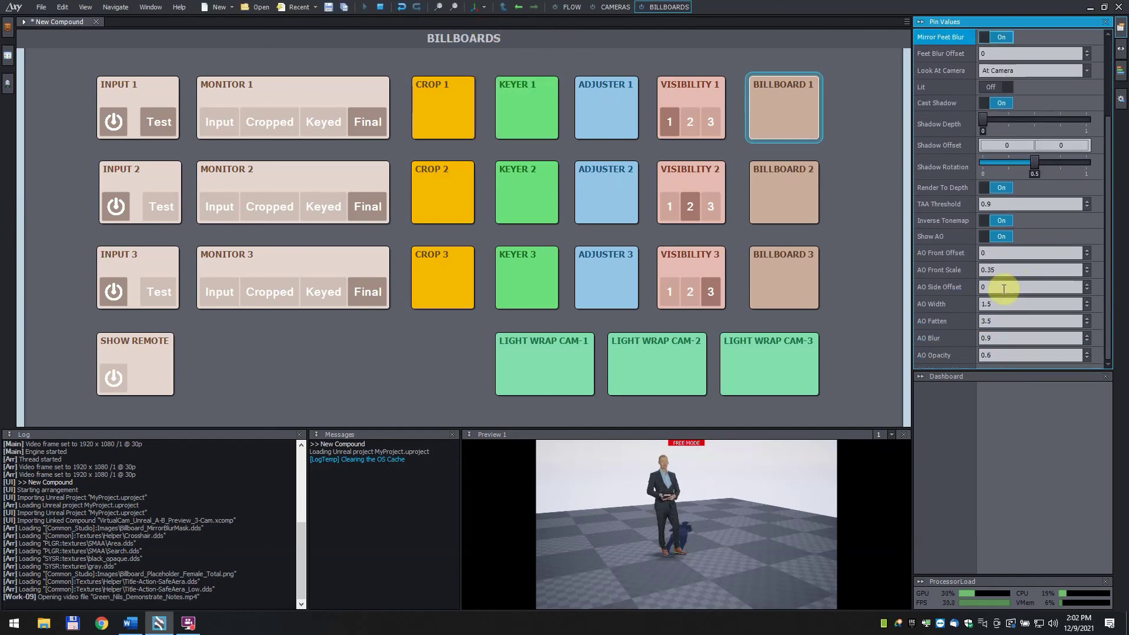
pyautogui.click(1004, 288)
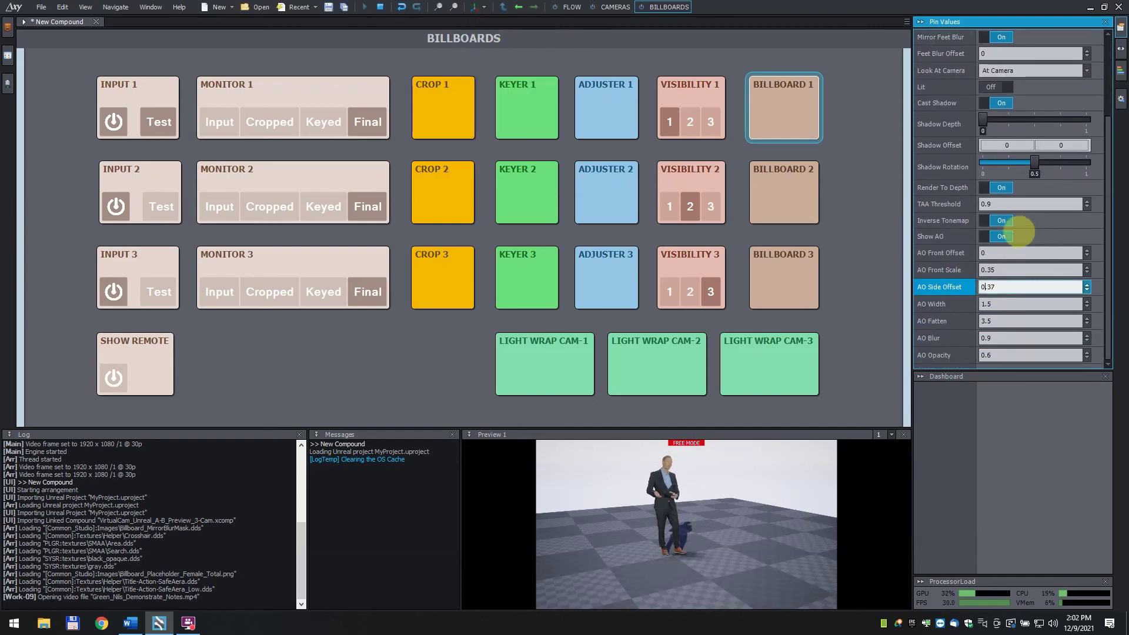
pyautogui.press('Down')
pyautogui.press('Down')
pyautogui.press('Down')
pyautogui.press('Down')
pyautogui.press('Down')
pyautogui.press('Down')
pyautogui.press('Down')
pyautogui.press('Down')
pyautogui.press('Down')
pyautogui.press('Down')
pyautogui.press('Down')
pyautogui.press('Down')
pyautogui.press('Down')
pyautogui.press('Down')
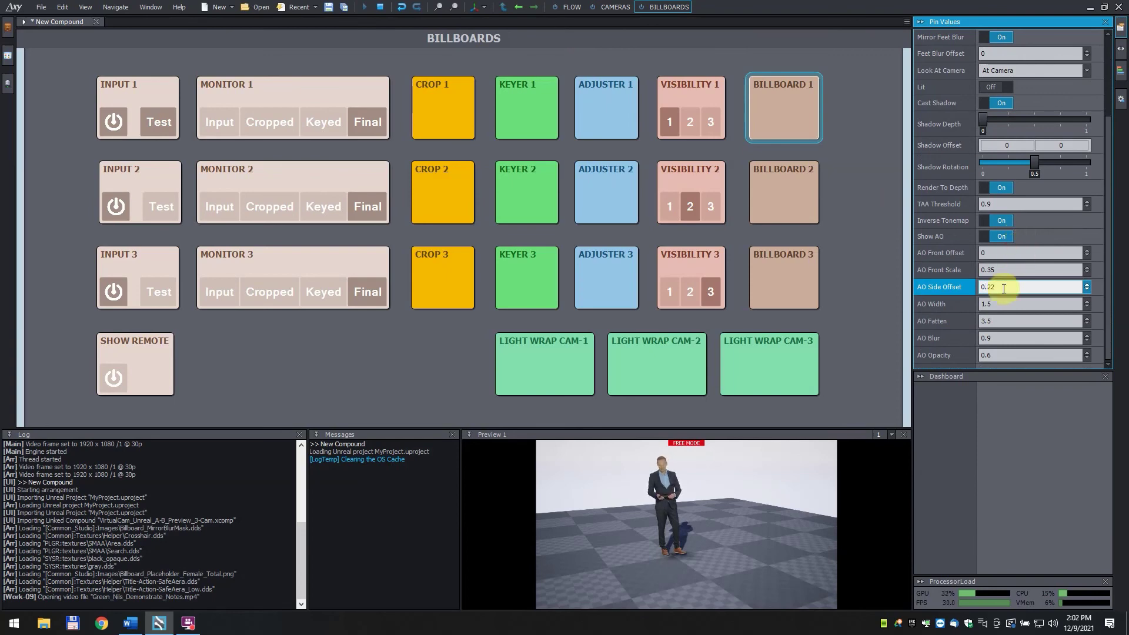
# On the CAMERAS page, frame the presenter for camera path point A and copy that position
pyautogui.click(606, 9)
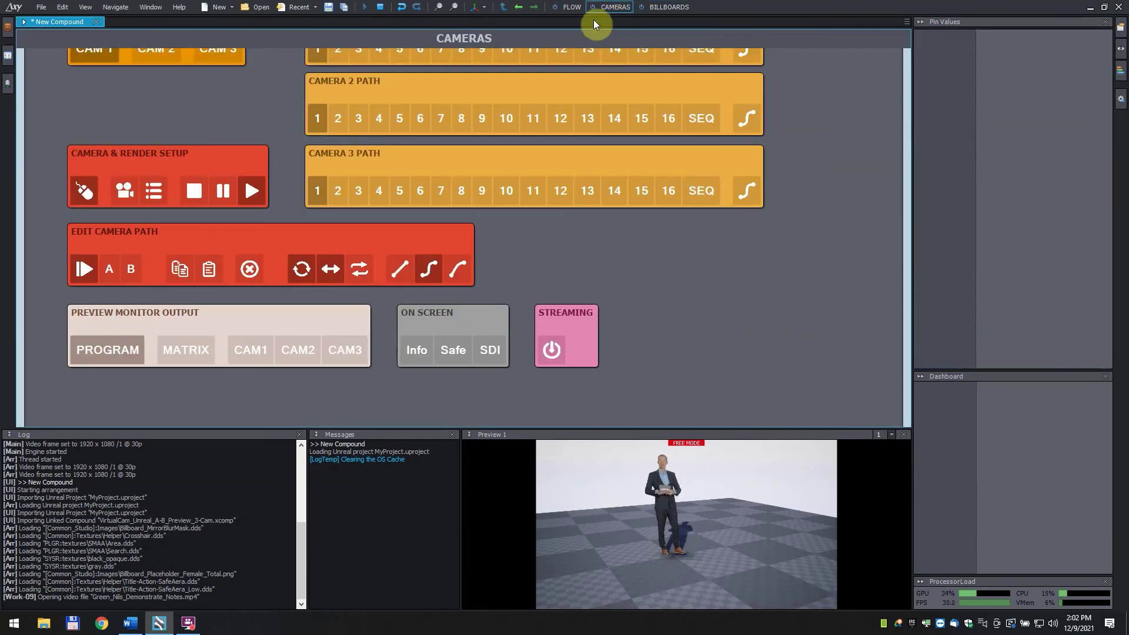
pyautogui.click(119, 194)
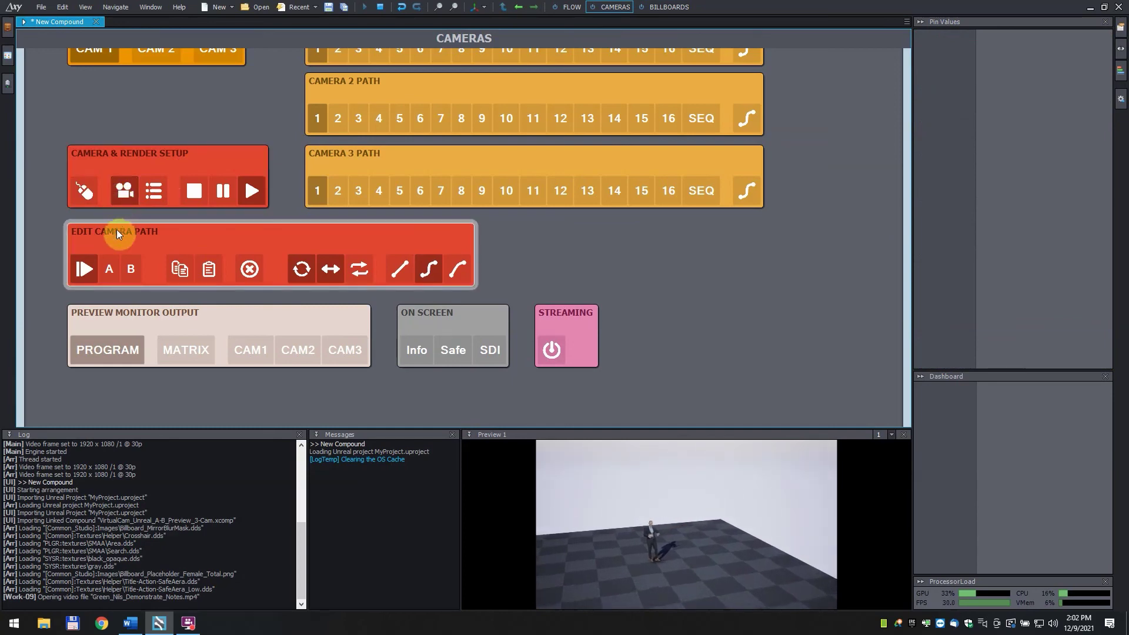
pyautogui.click(109, 269)
pyautogui.moveTo(742, 494); pyautogui.dragTo(683, 519)
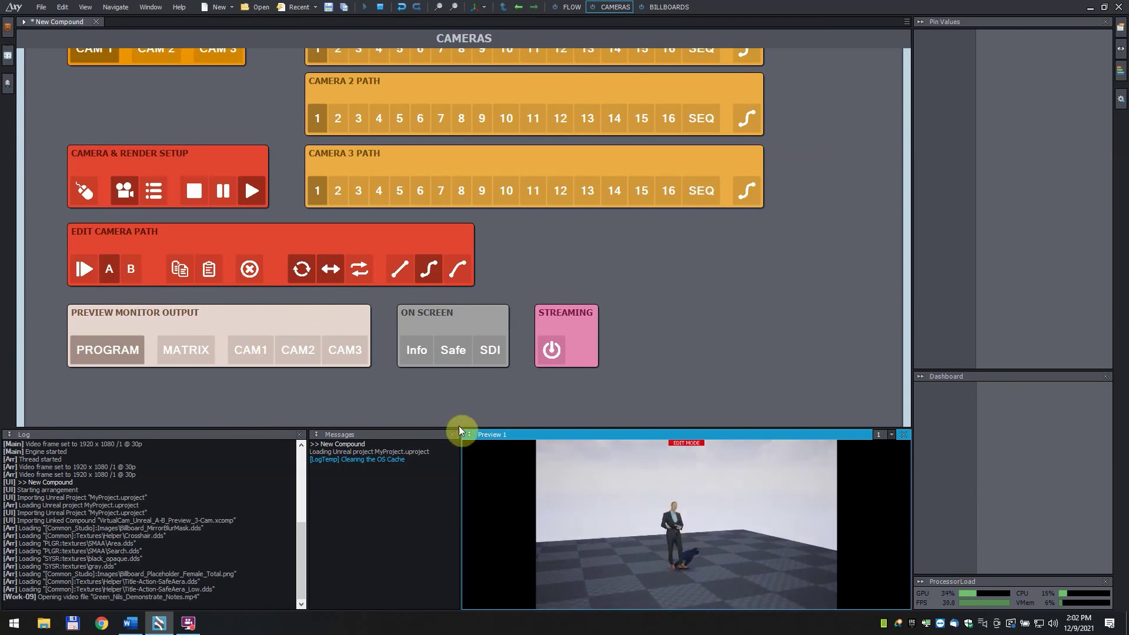
pyautogui.click(179, 276)
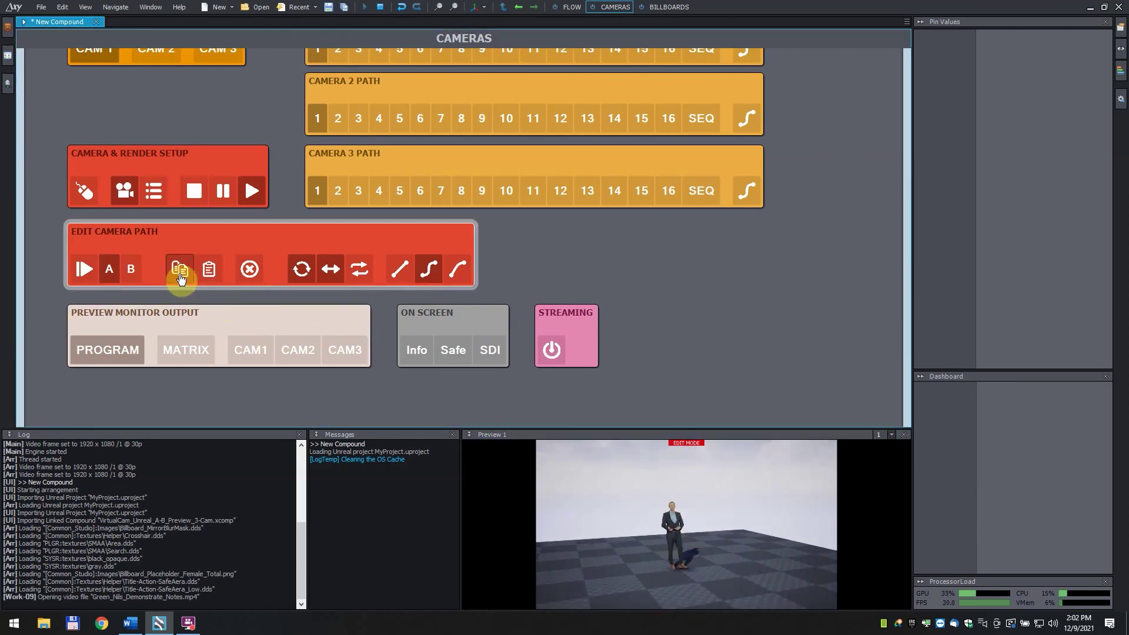
# Paste A's position into point B, rotate the view for B, and play the A-to-B move
pyautogui.click(131, 270)
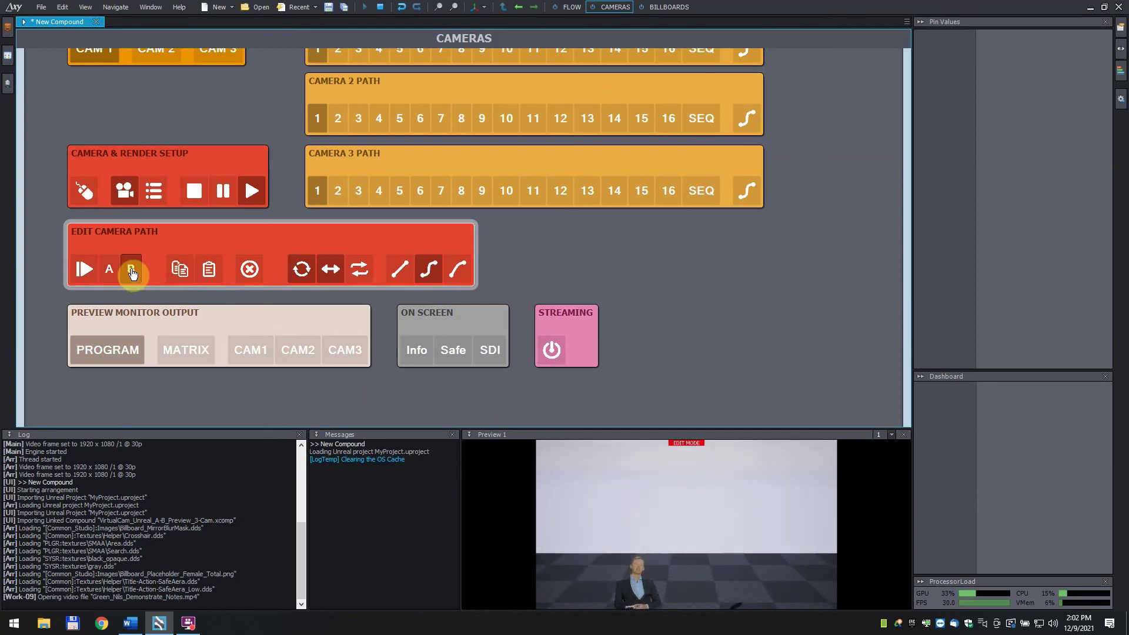
pyautogui.click(210, 271)
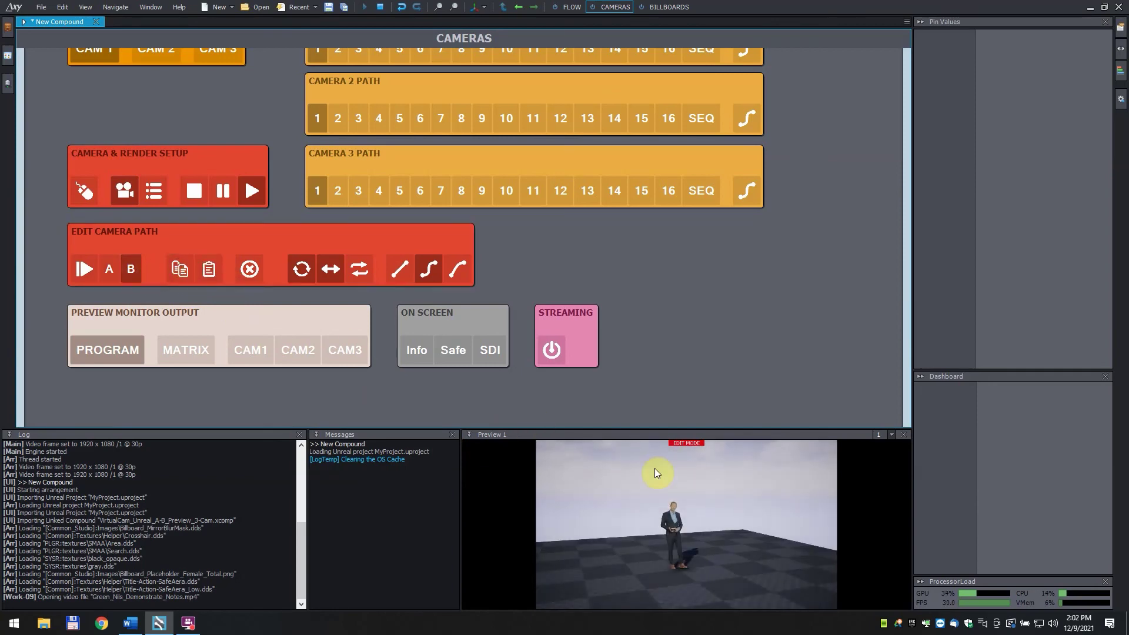
pyautogui.moveTo(707, 509); pyautogui.dragTo(714, 450)
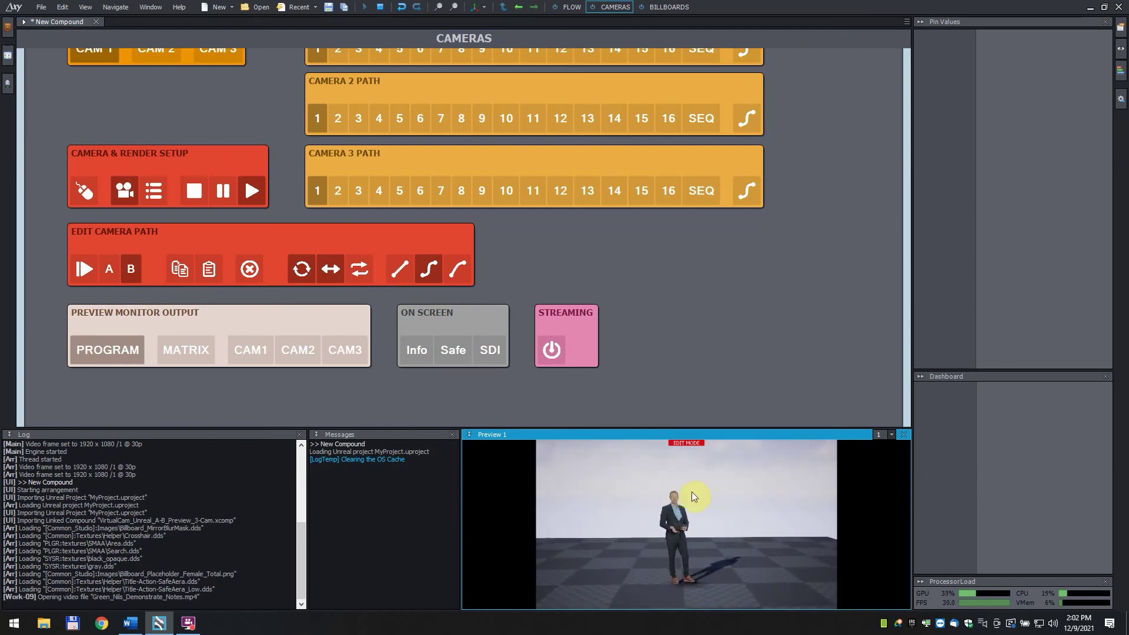
pyautogui.click(84, 268)
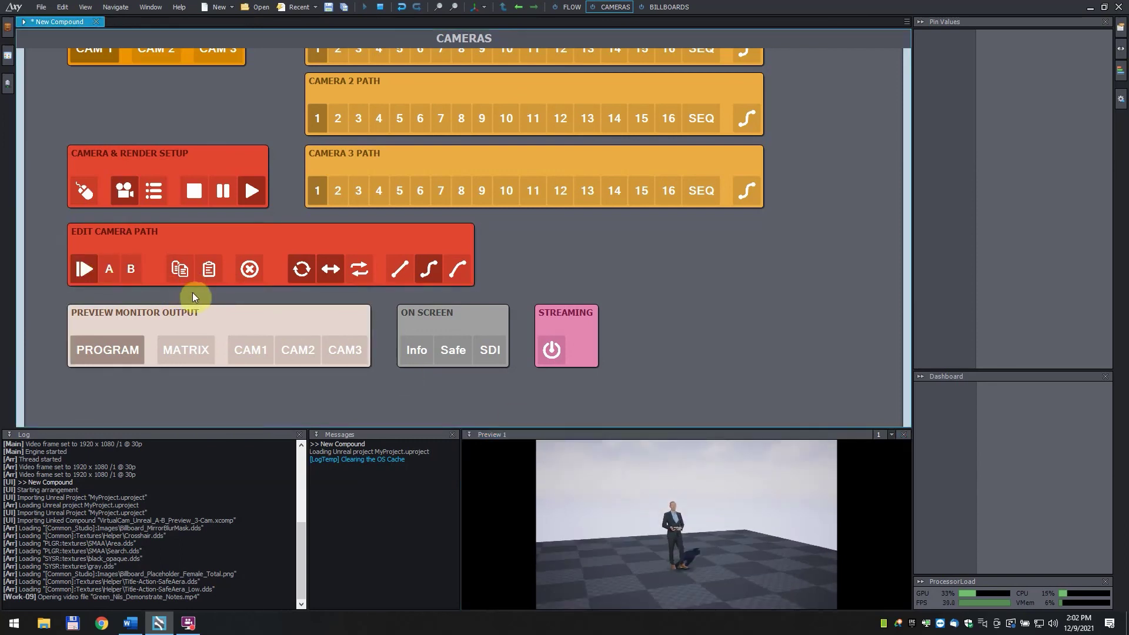